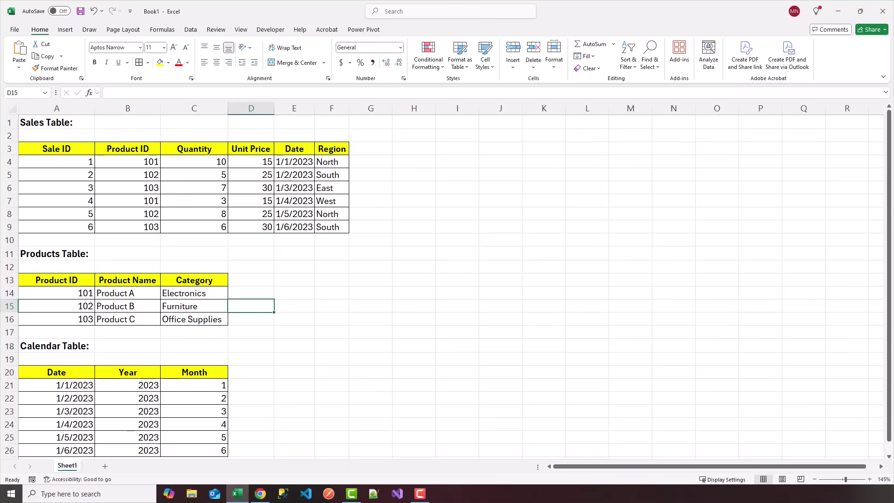
Create a Power Query from the sales data in A3:F9, treating it as a table with headers
click(195, 32)
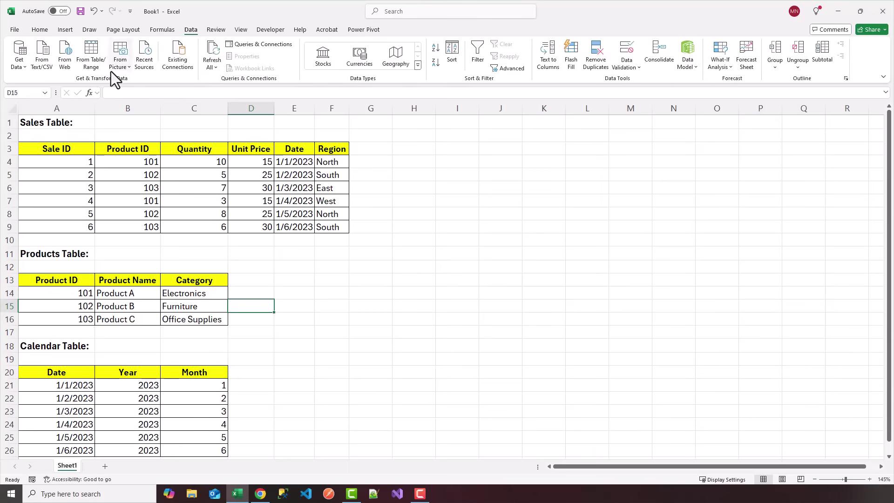
click(88, 53)
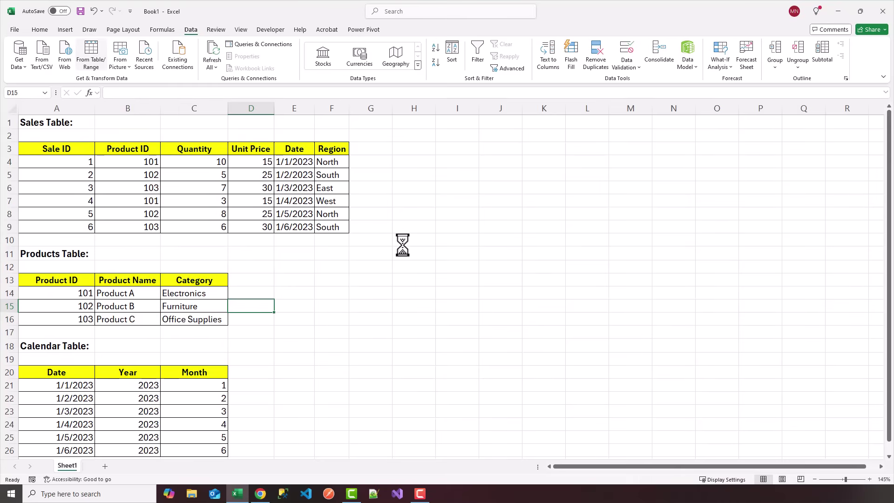
drag(675, 205, 496, 173)
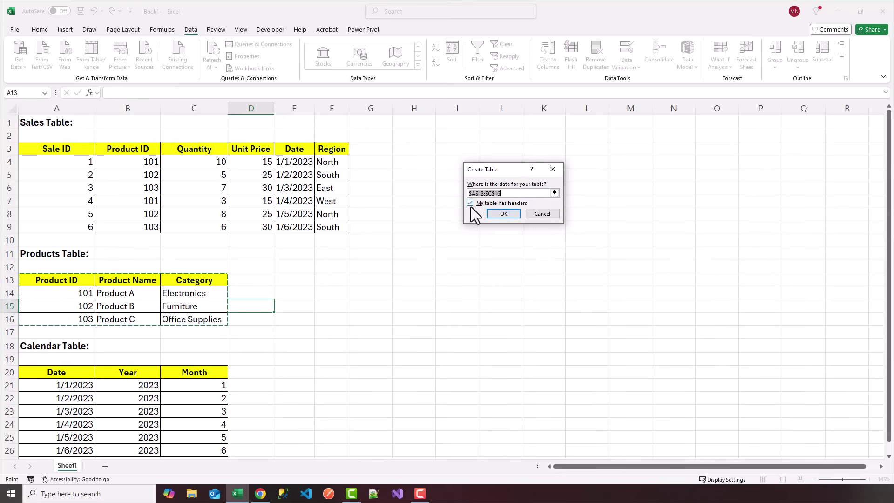
drag(50, 149, 325, 227)
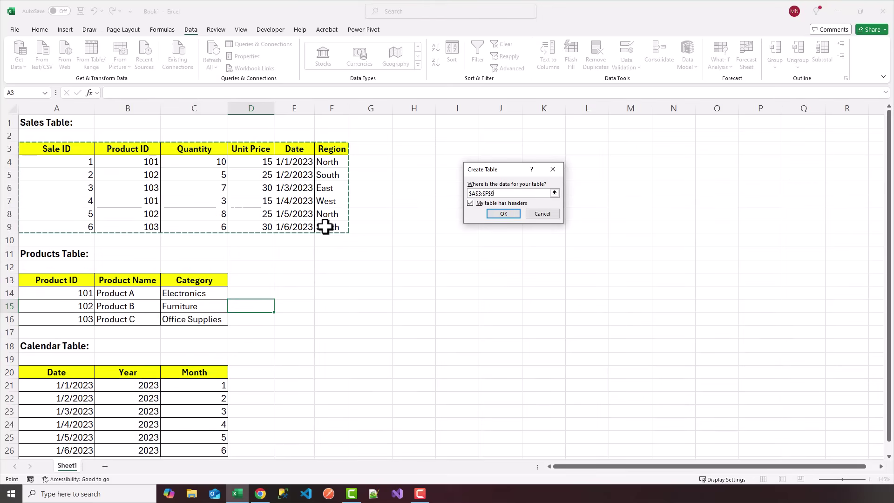
click(503, 213)
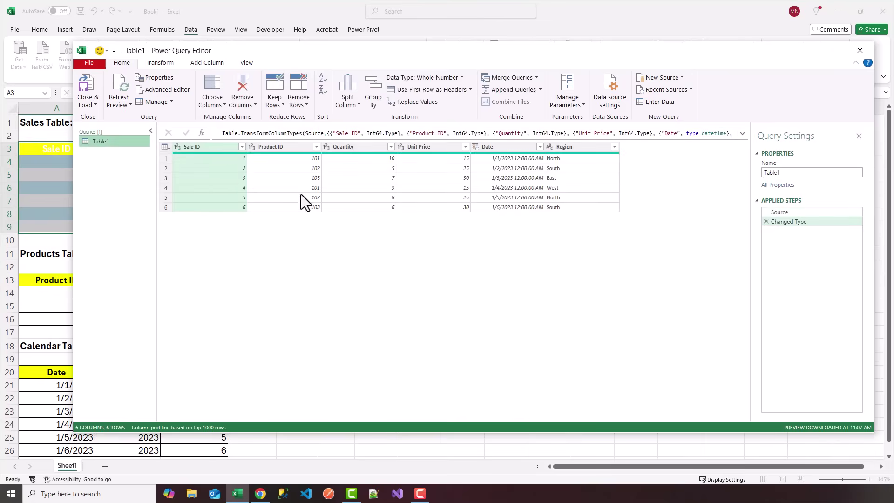
Load the sales query as a table on a new worksheet and add its data to the Data Model
click(92, 104)
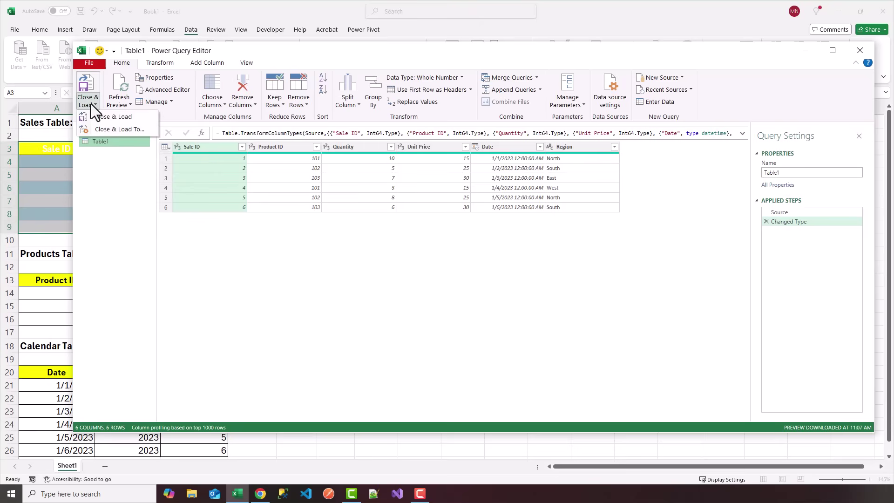
click(110, 130)
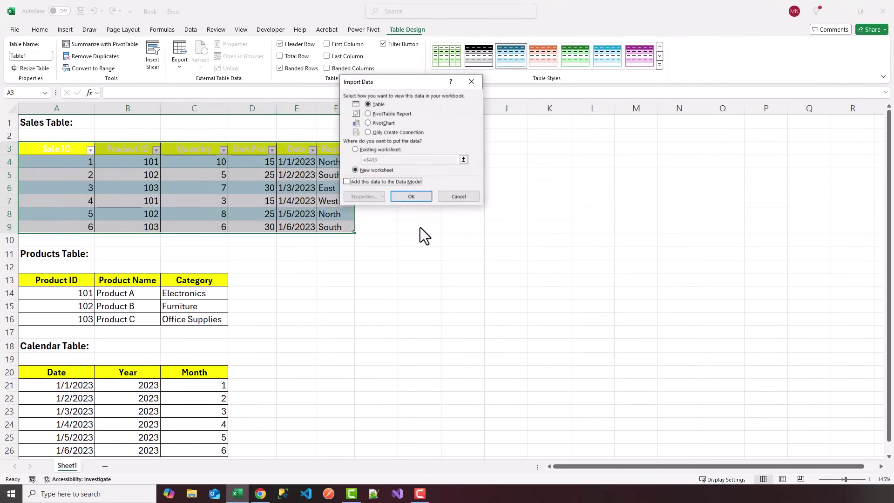
drag(396, 83, 470, 178)
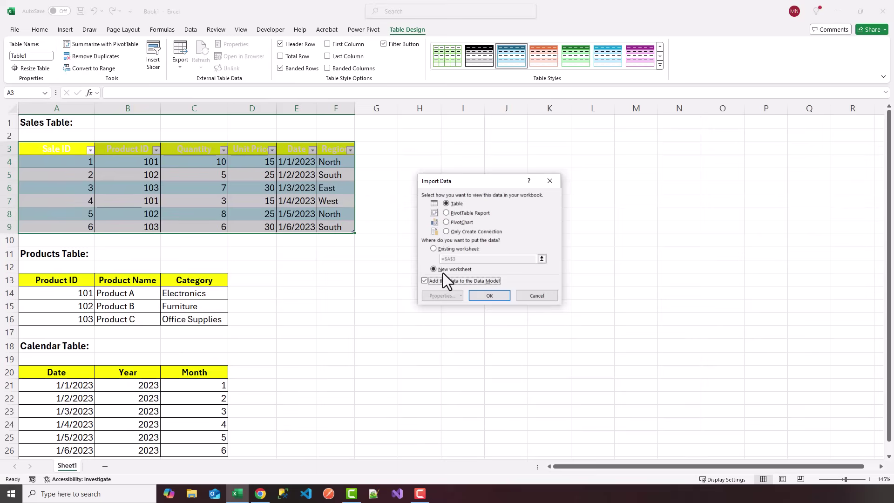
click(490, 295)
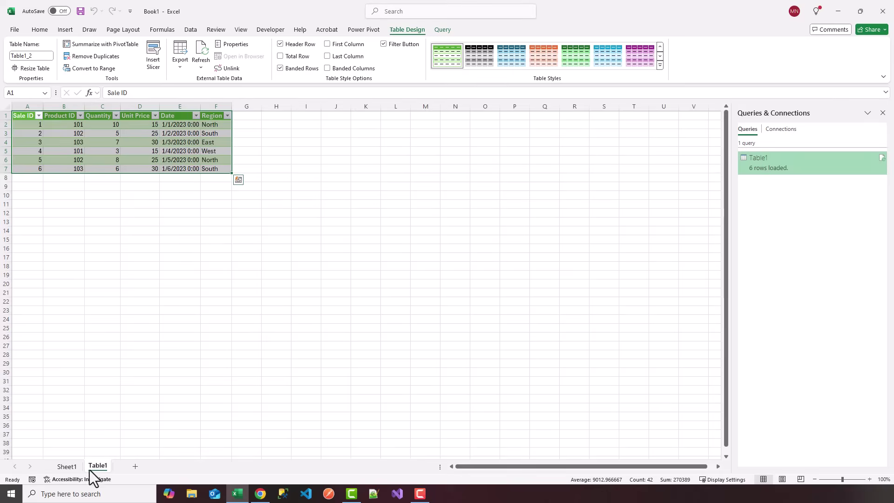
Rename the loaded query Table1 as Sales and accept recreating its Data Model table
right_click(756, 159)
click(781, 209)
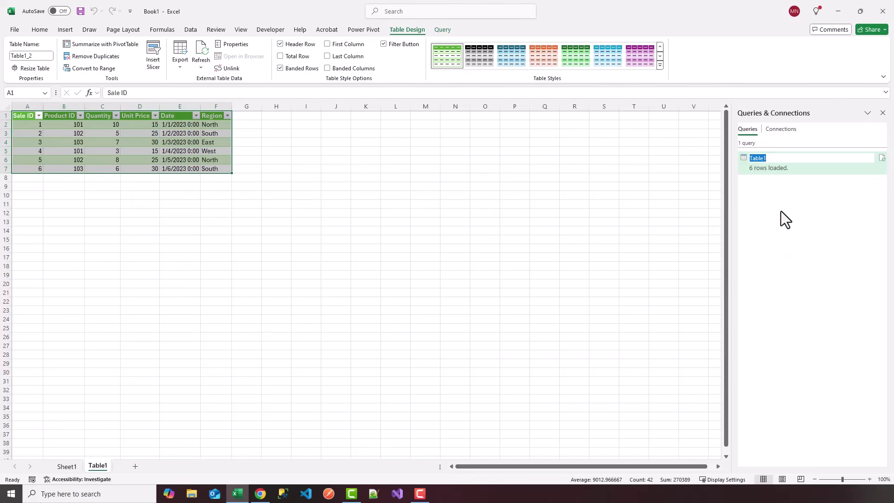
text(Sa)
key(Return)
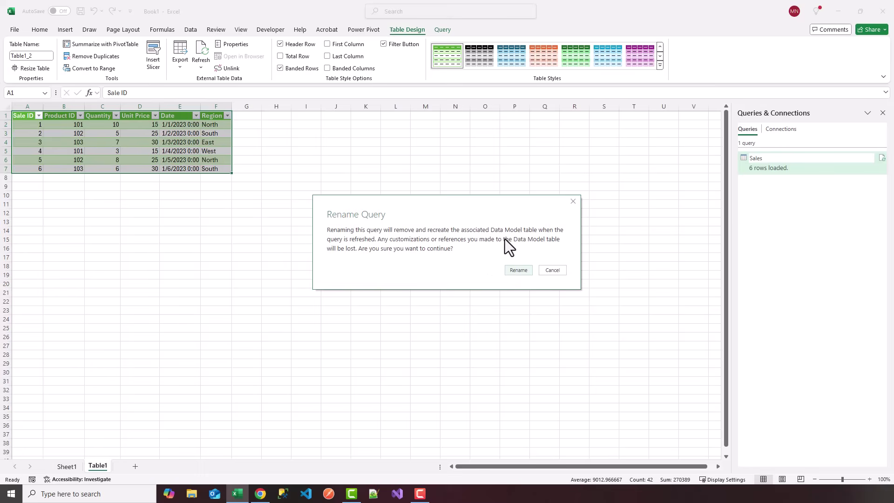
click(517, 272)
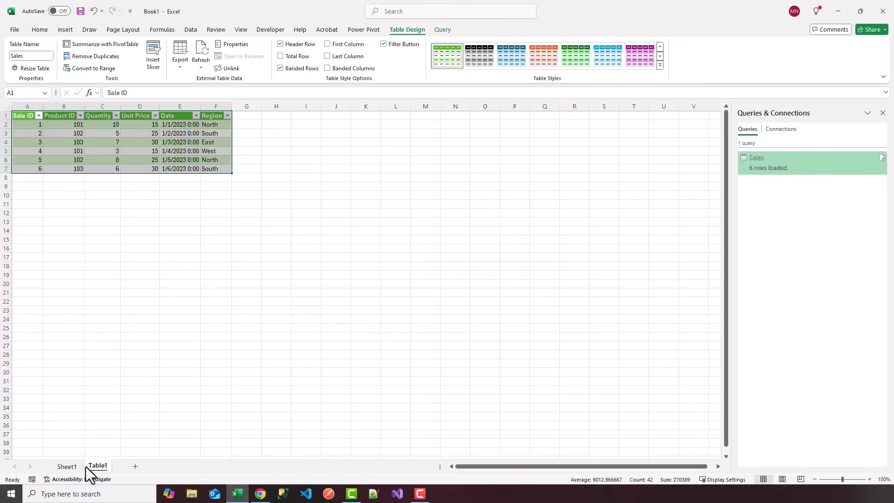
Create a Power Query from the products data in A13:C16 on Sheet1, as a table with headers
click(71, 467)
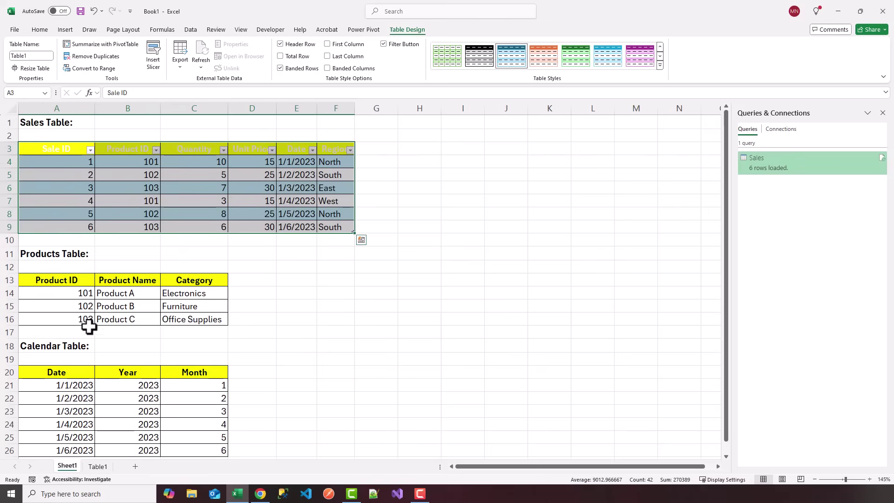
click(257, 303)
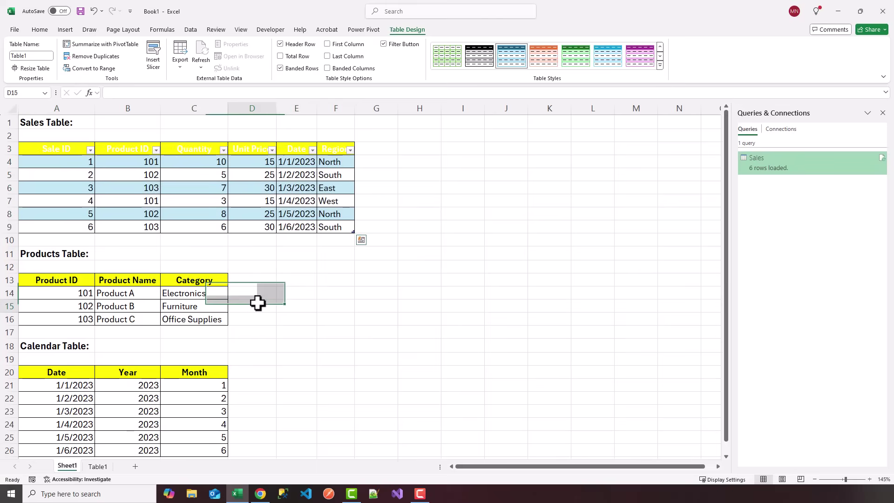
drag(56, 281, 206, 318)
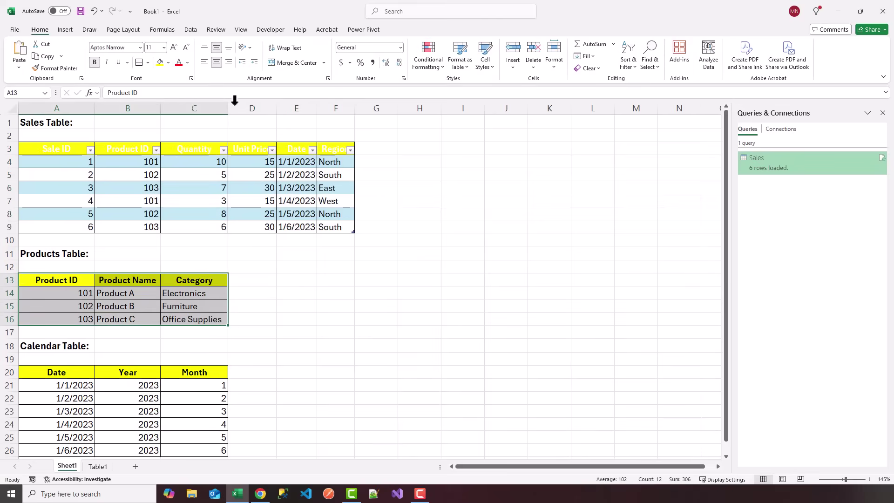
click(191, 31)
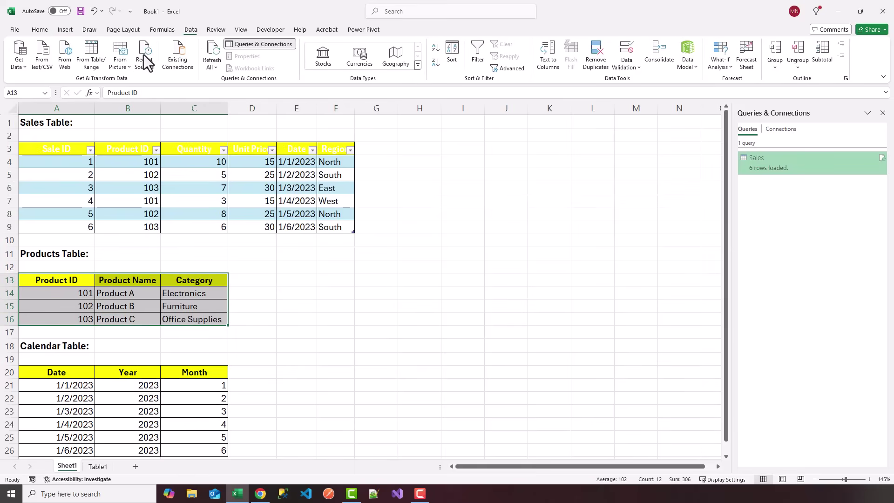
click(91, 69)
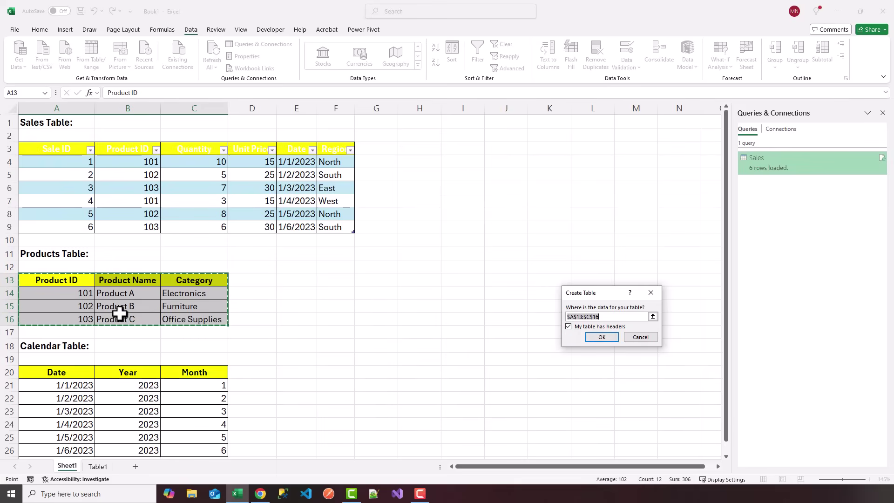
click(603, 339)
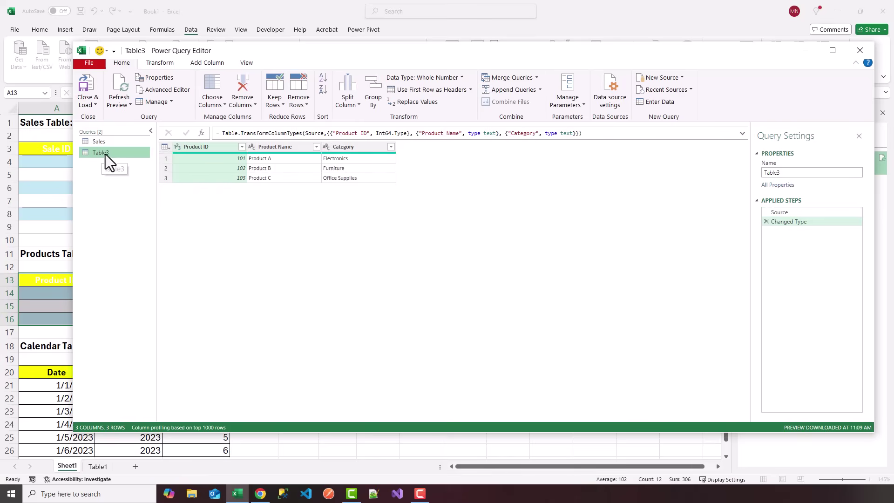
Name the query Products and load it as a table on a new worksheet, adding it to the Data Model
click(791, 173)
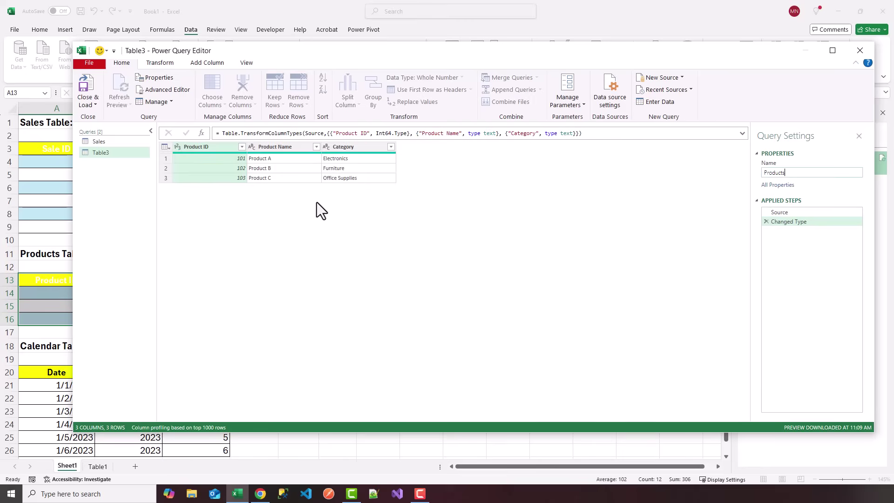
key(Return)
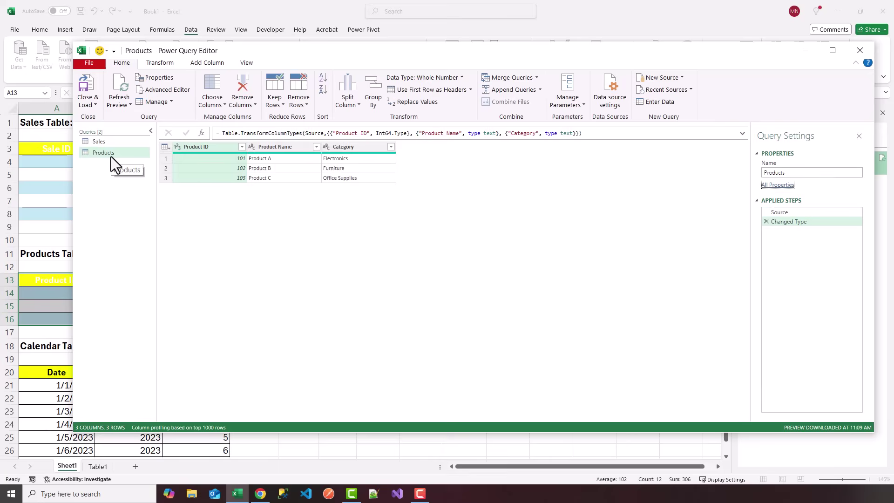
click(93, 104)
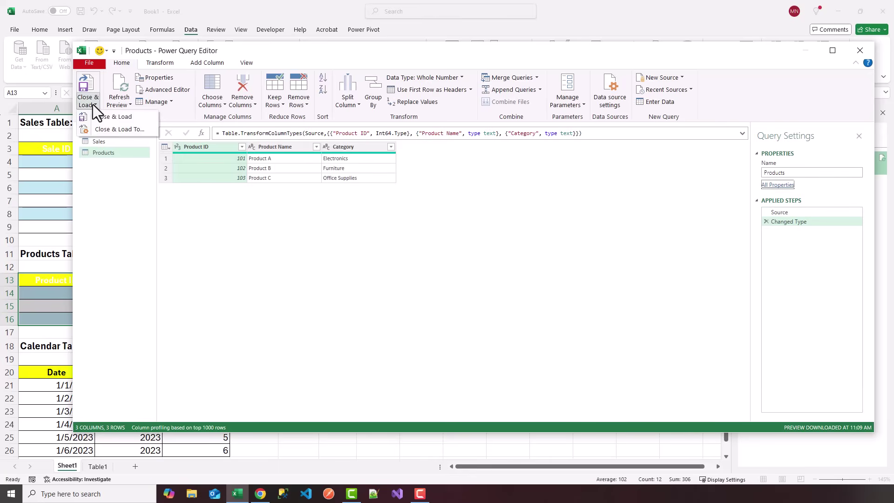
click(116, 130)
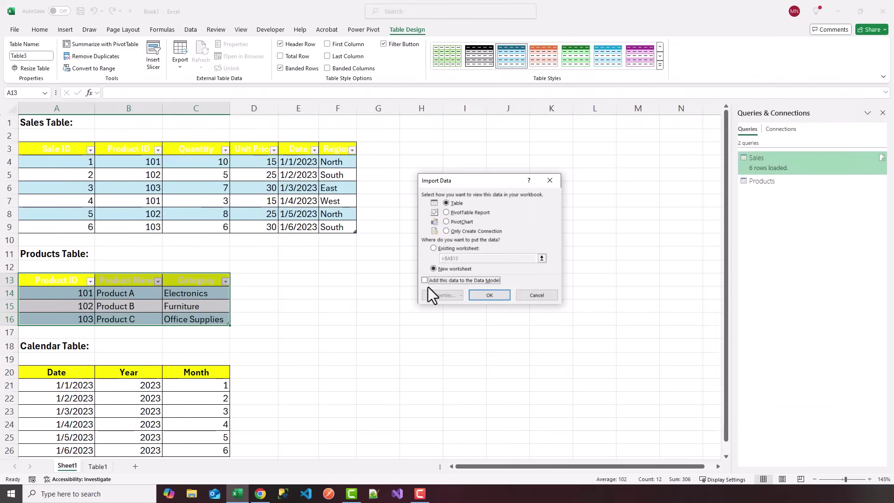
click(424, 280)
click(490, 296)
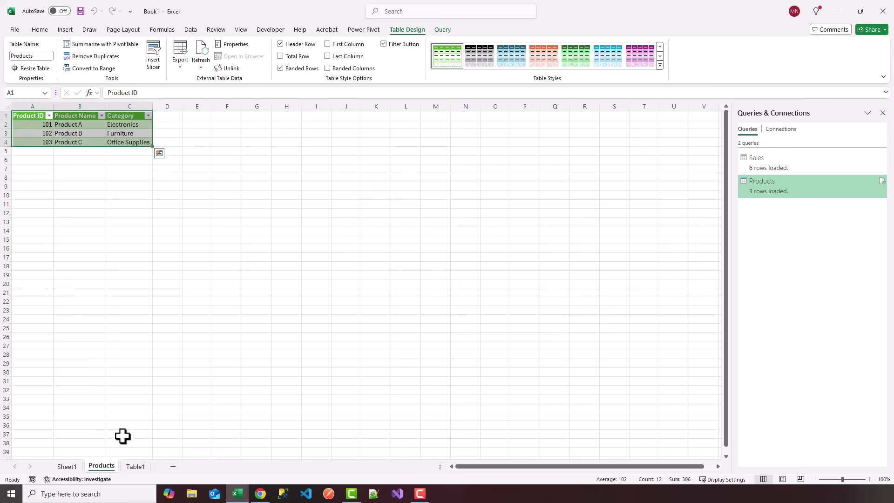
Rename the Table1 worksheet as Sales
click(133, 467)
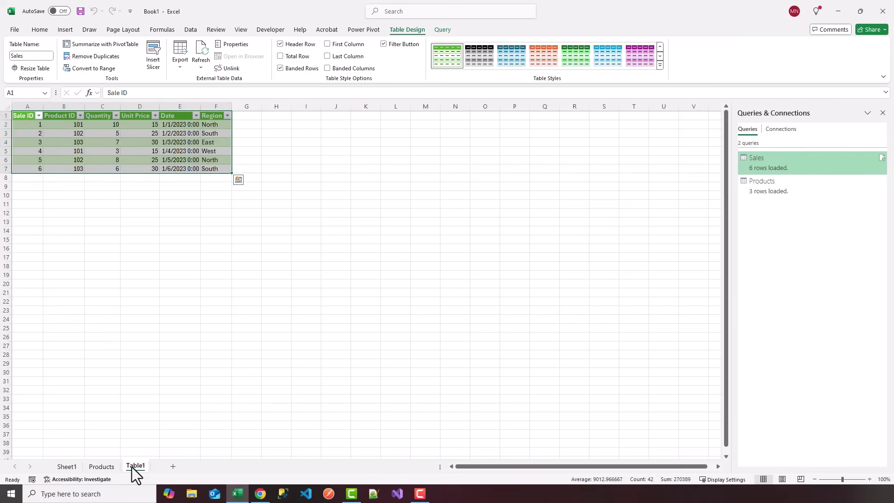
drag(132, 468, 132, 456)
text(Sales)
key(Return)
Create a Power Query from the calendar data in A20:C26 on Sheet1, as a table with headers
click(66, 467)
click(267, 329)
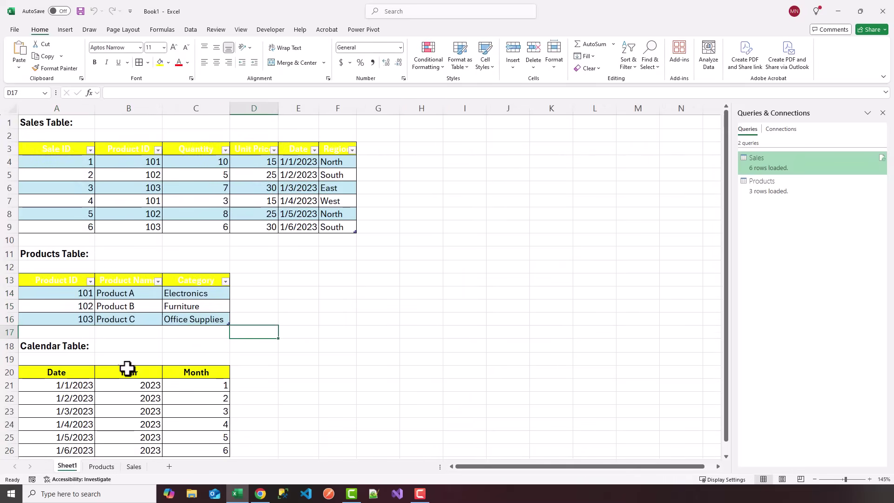
scroll(77, 373, down, 2)
drag(50, 307, 195, 382)
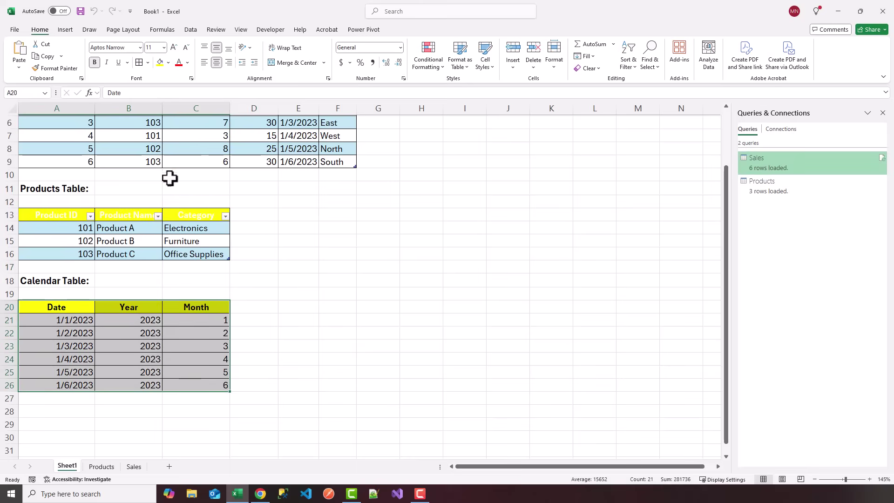
click(191, 30)
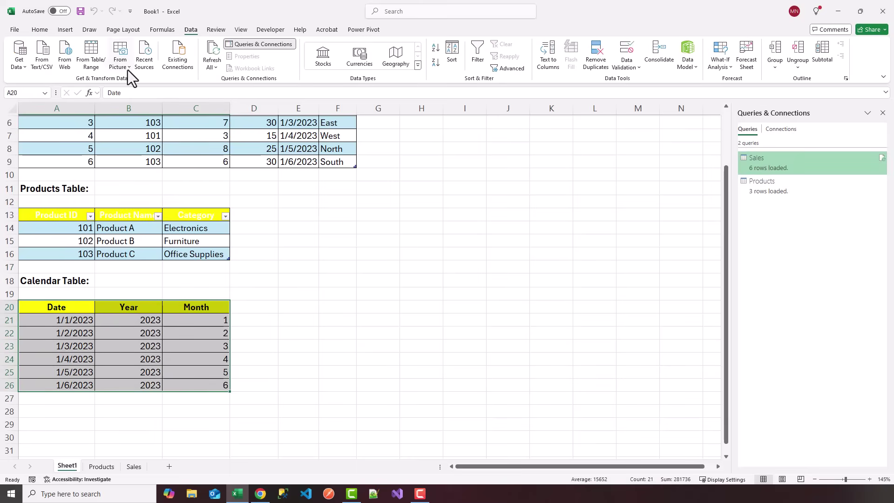
click(89, 54)
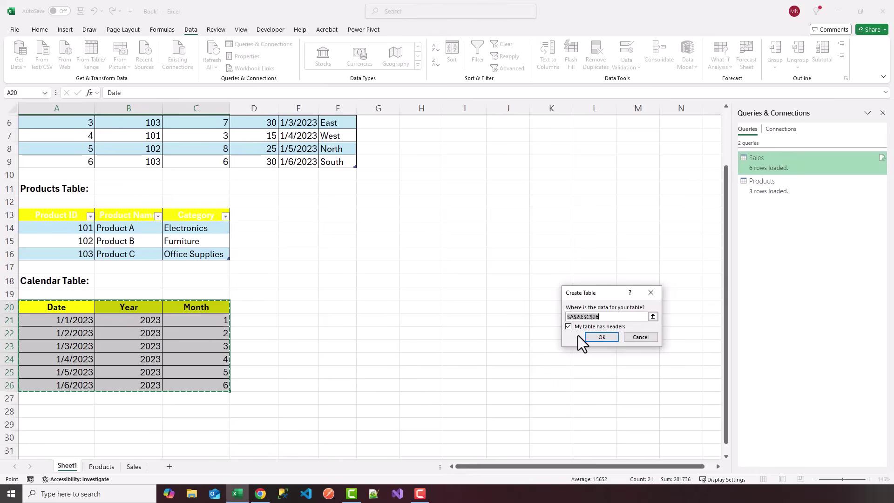
click(600, 338)
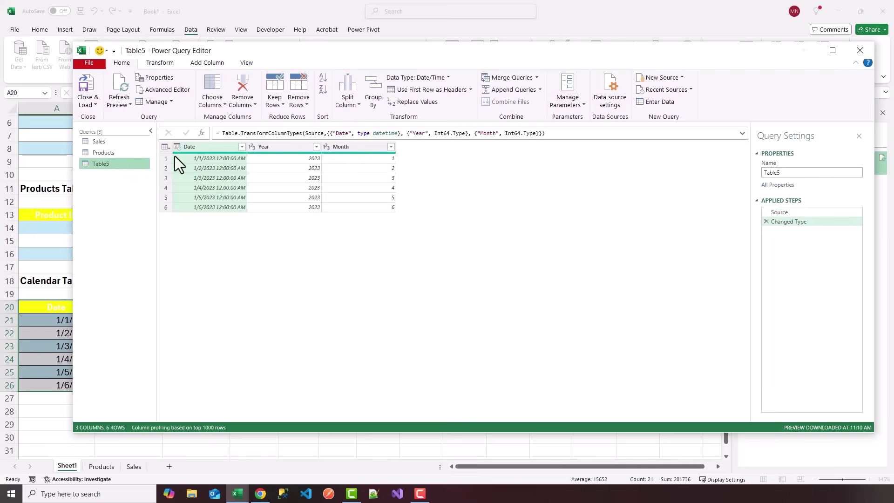
Rename the new date query as Calendar
double_click(778, 172)
text(Calendar)
key(Tab)
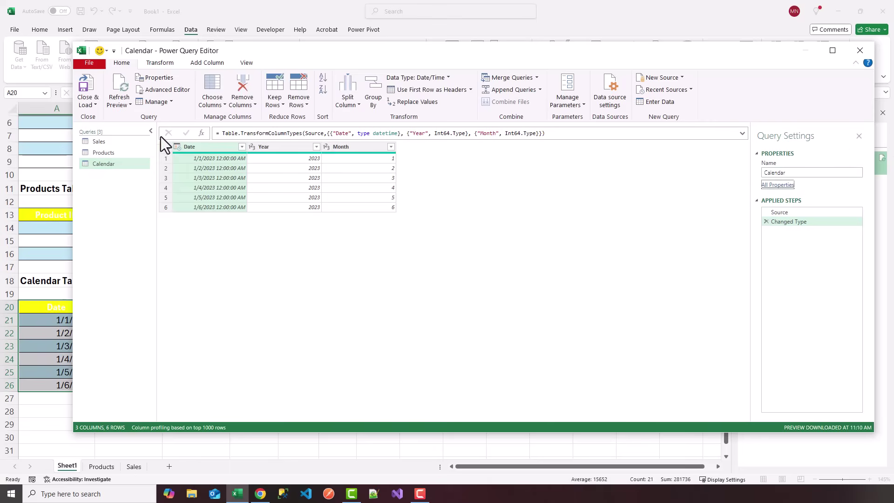
Load the Calendar query as a table on a new worksheet and add its data to the Data Model
click(93, 106)
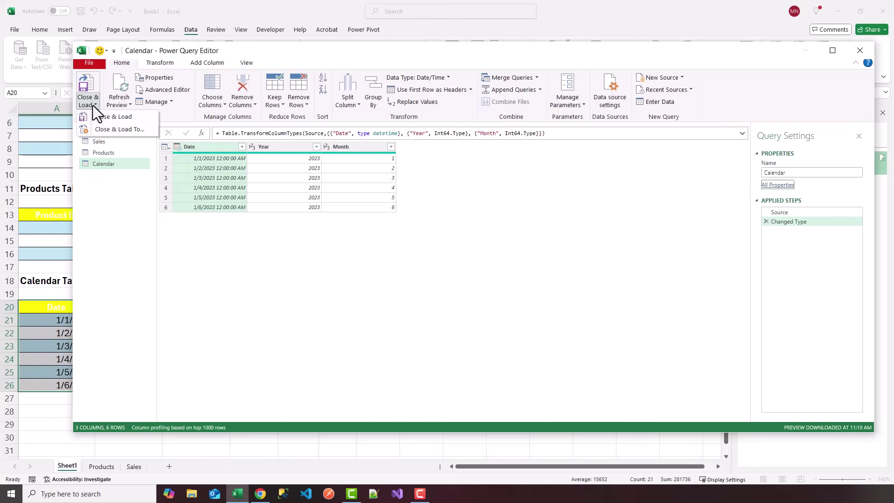
click(105, 131)
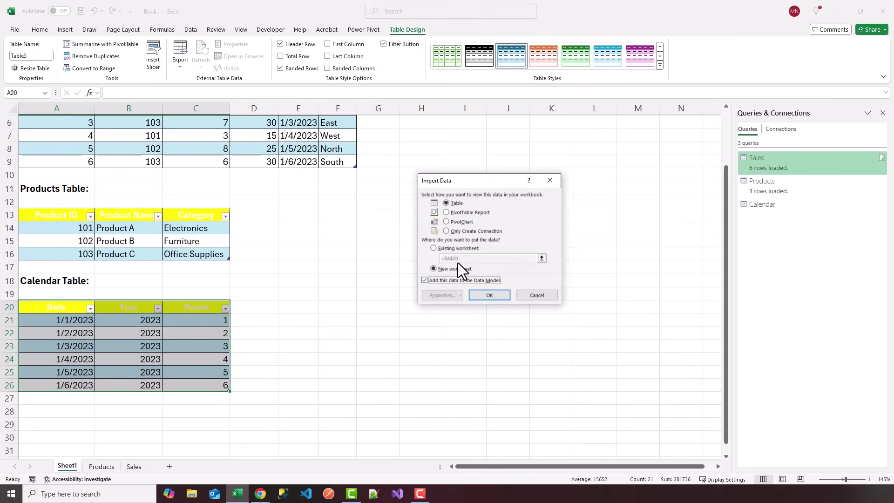
click(487, 295)
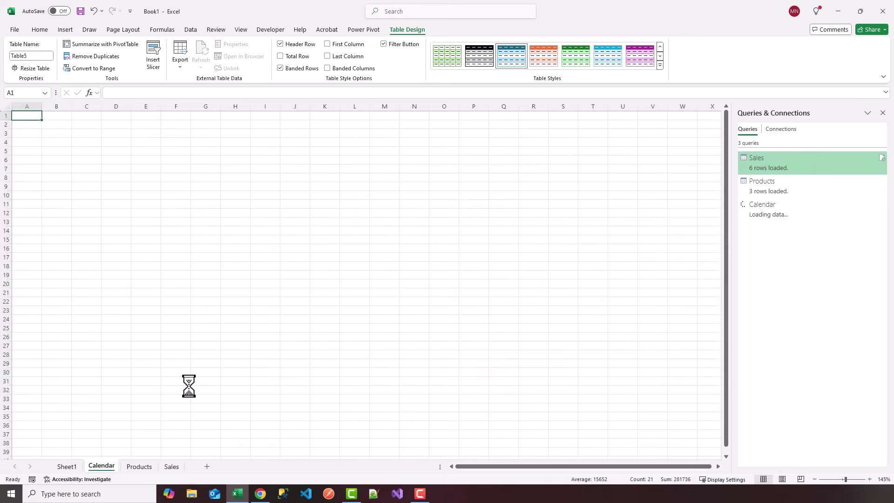
click(135, 294)
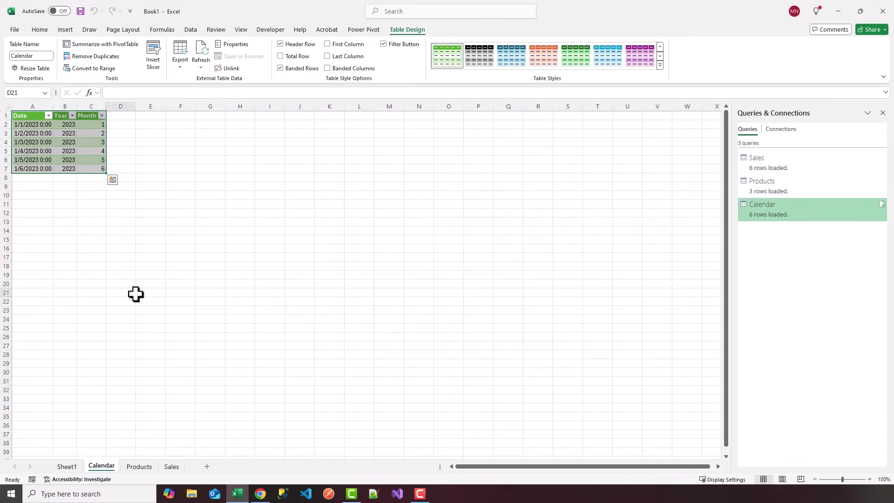
ctrl+scroll(135, 293, up, 7)
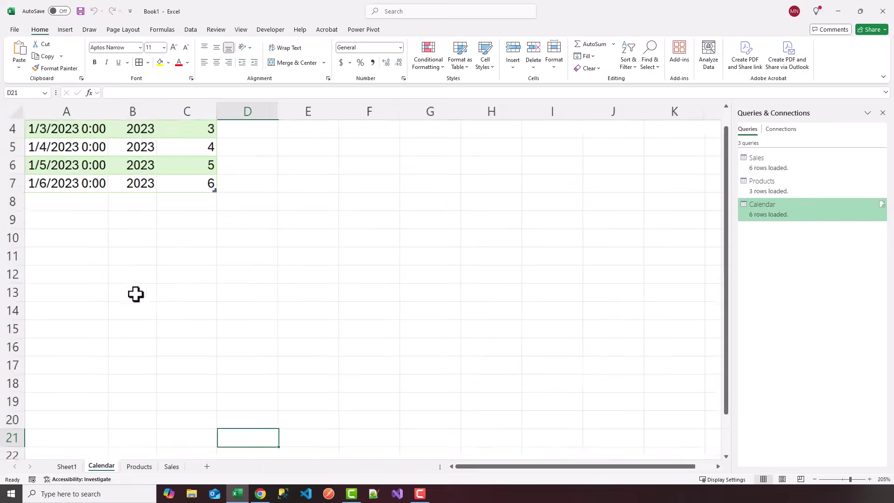
Review the loaded tables on the Calendar, Sales and Products worksheets
scroll(136, 294, down, 1)
scroll(136, 293, up, 2)
ctrl+scroll(164, 424, up, 1)
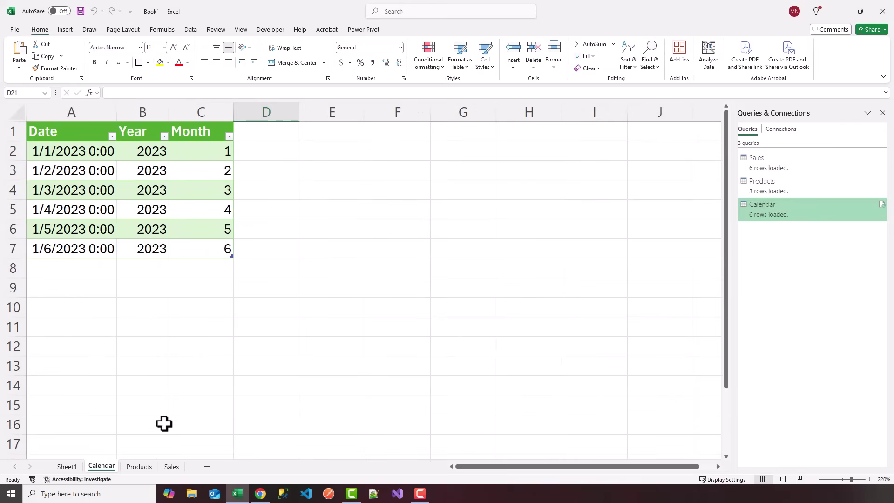
click(171, 466)
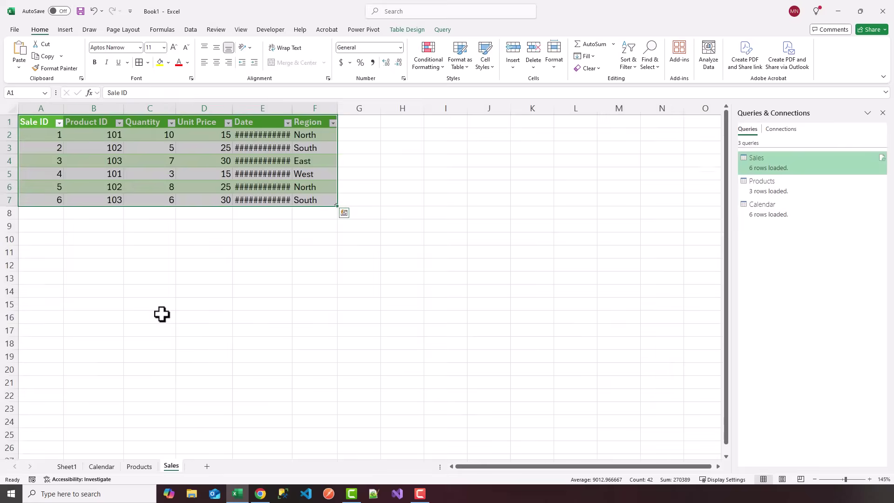
ctrl+scroll(162, 314, up, 3)
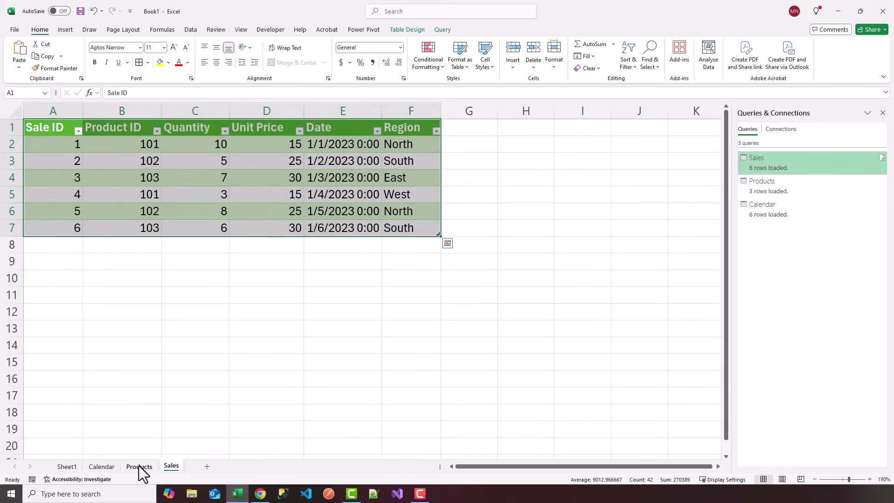
click(138, 466)
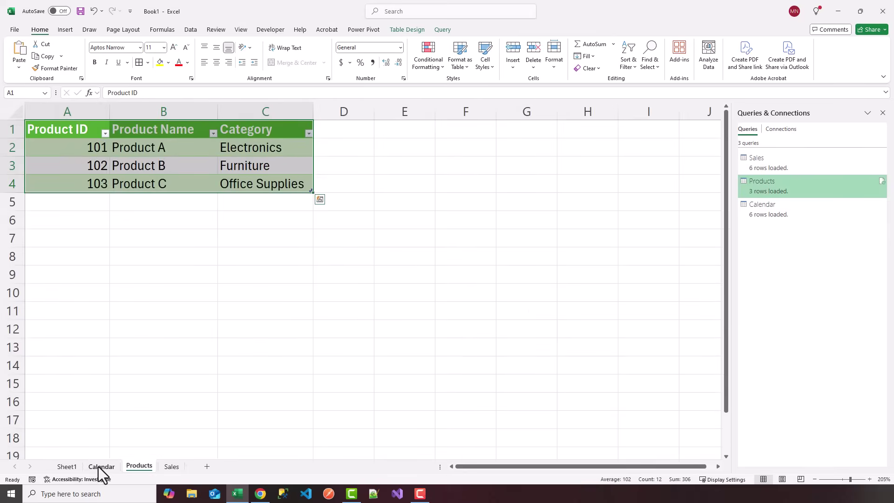
click(99, 466)
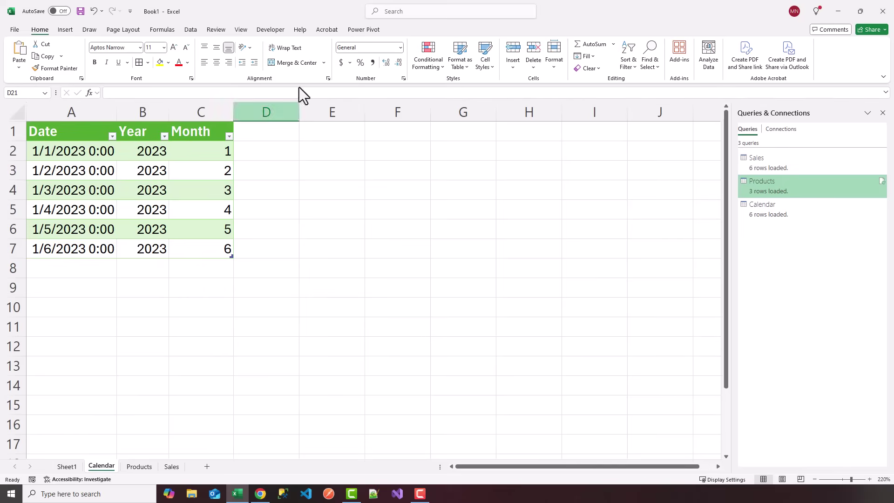
Show the Power Pivot commands and search Excel's commands for "power pivot"
click(360, 31)
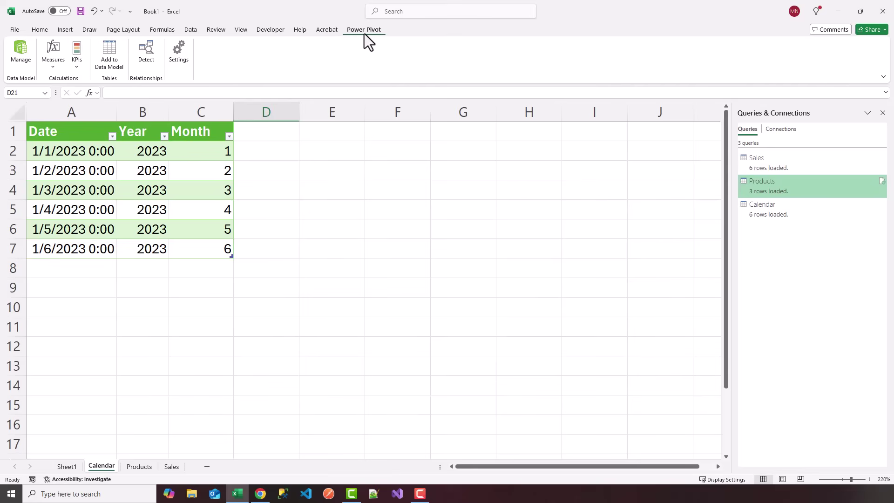
click(395, 13)
text(power pivot)
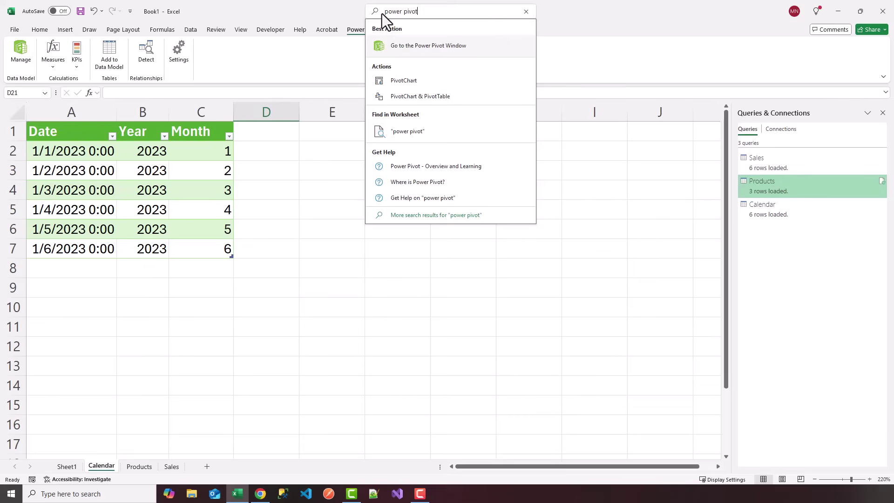
key(Escape)
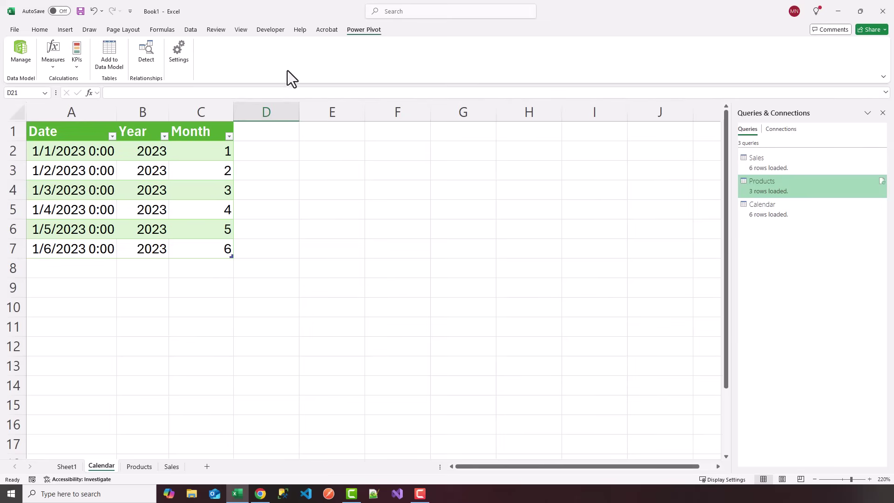
Open the workbook's data model in the Power Pivot window and show its tables in Diagram View
click(20, 53)
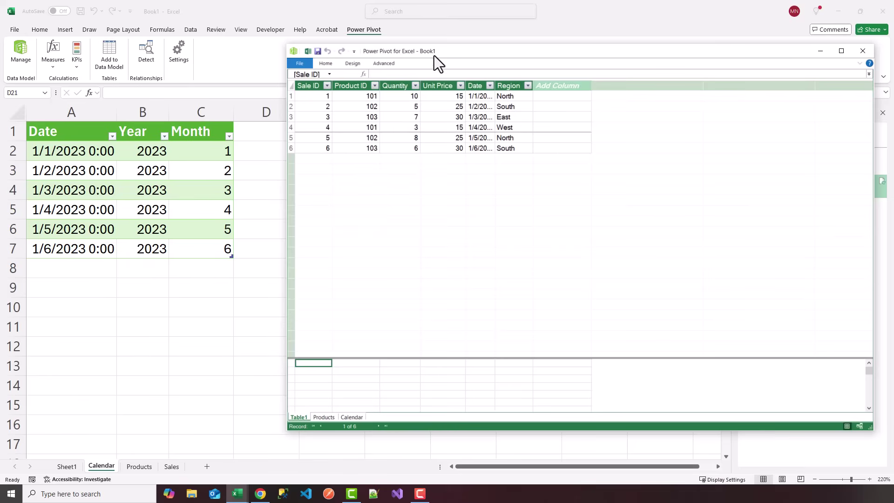
drag(421, 50, 304, 46)
click(211, 60)
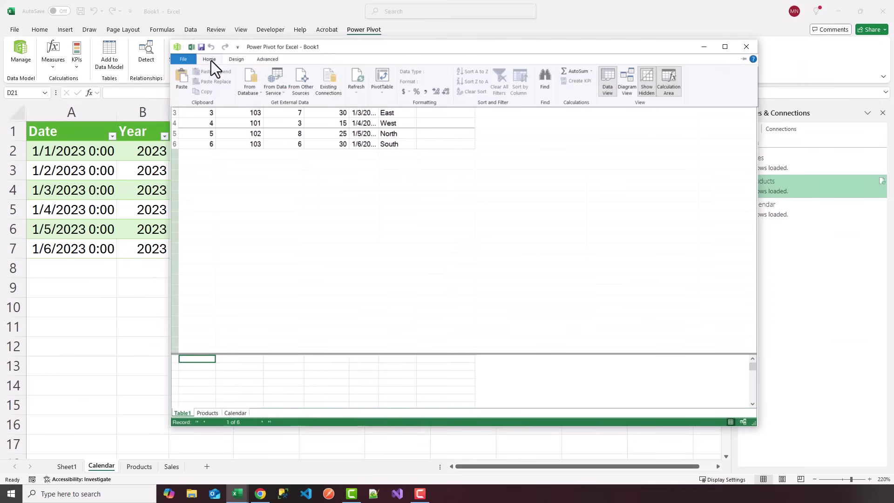
click(631, 85)
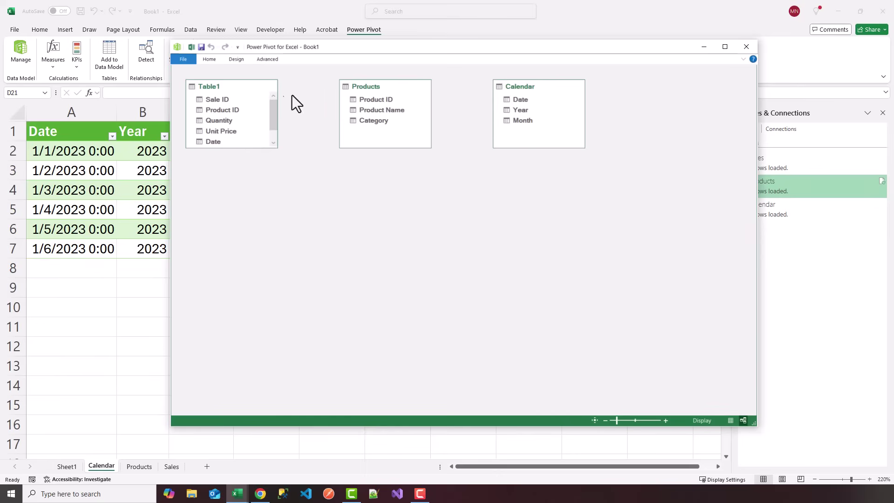
Try to rename the Table1 table as Sales in the data model diagram
right_click(209, 88)
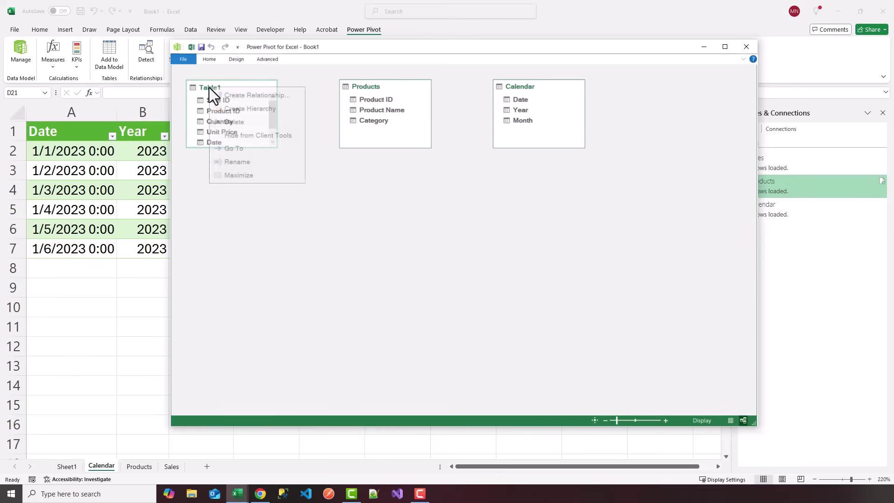
click(238, 163)
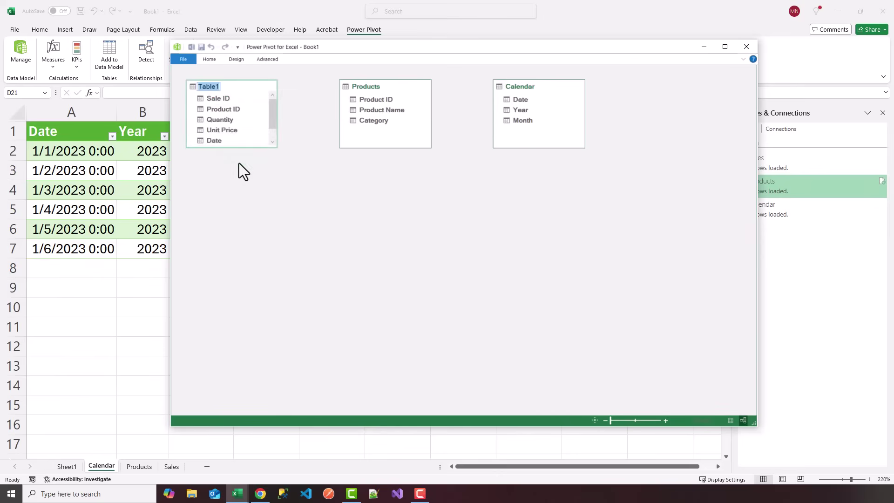
text(Sales)
key(Return)
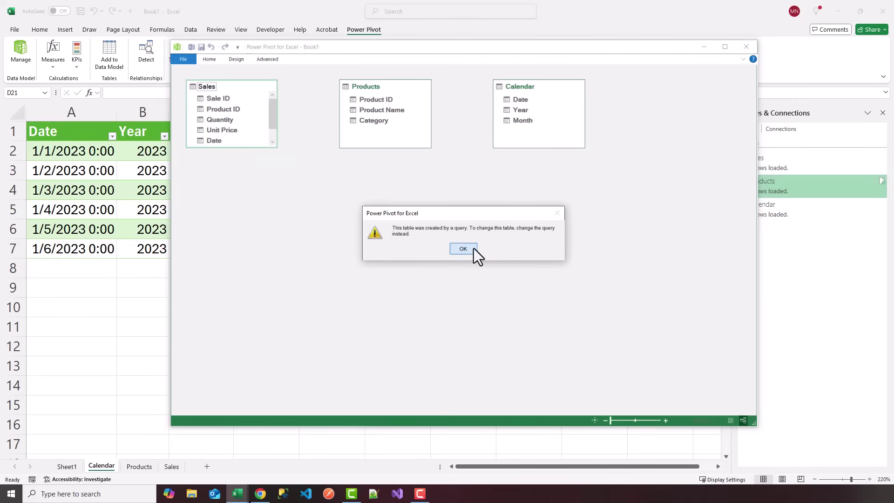
click(474, 247)
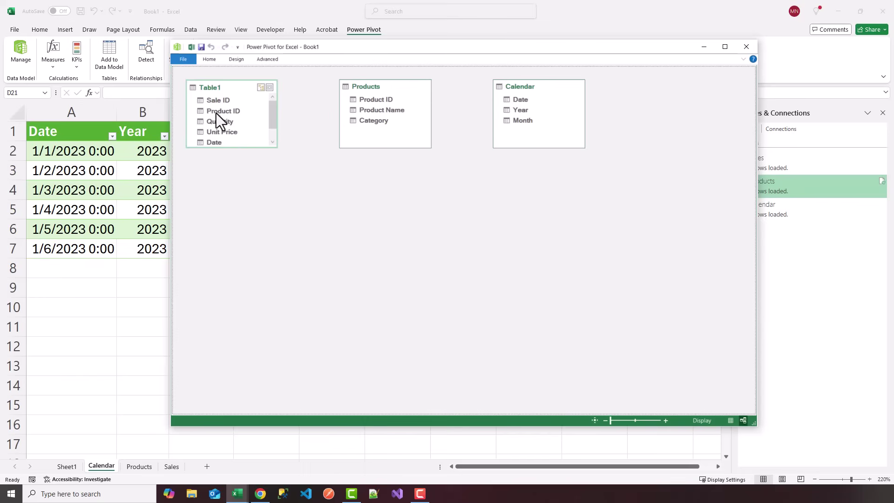
Create relationships from Table1 to the Products table on Product ID and to the Calendar table on Date
drag(216, 113, 369, 99)
right_click(369, 99)
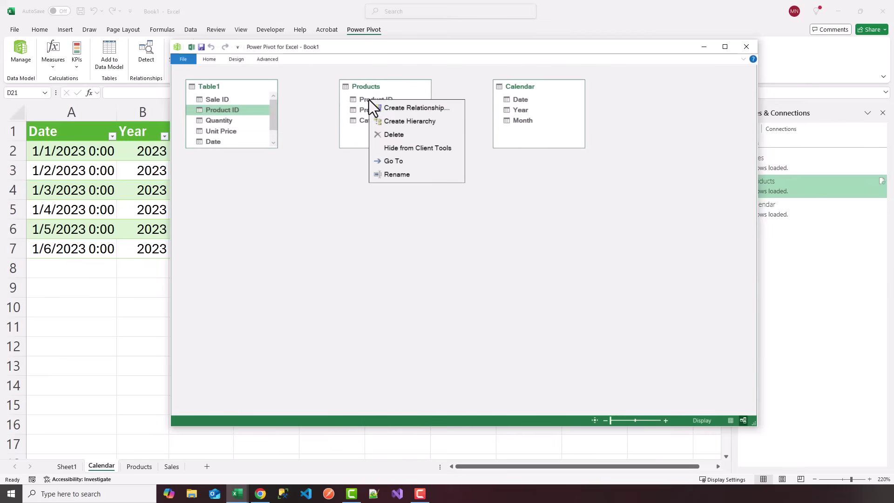
drag(252, 113, 357, 101)
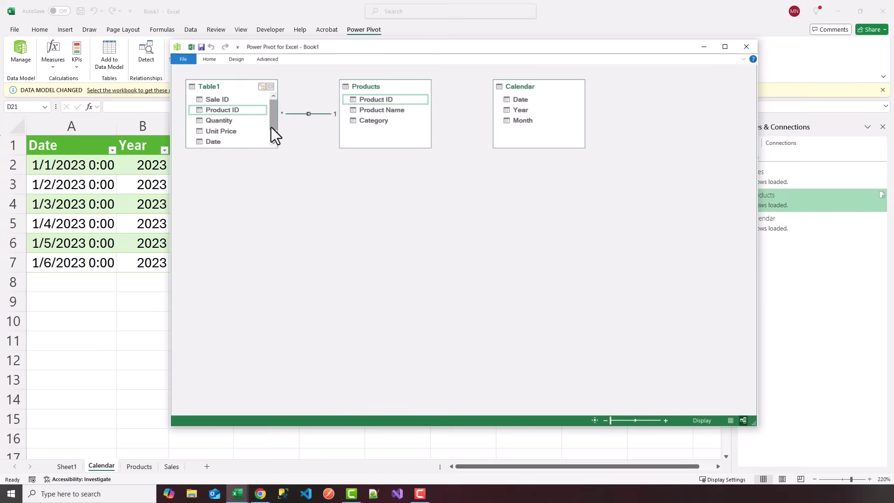
click(221, 142)
drag(217, 142, 516, 100)
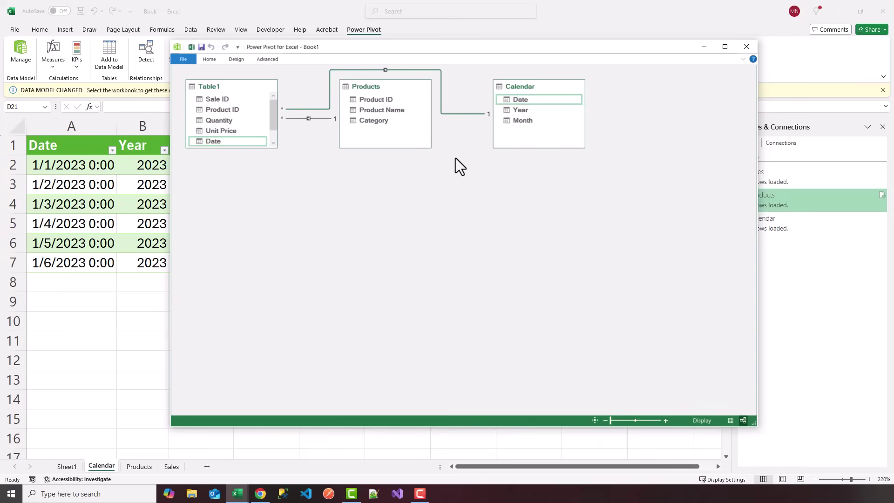
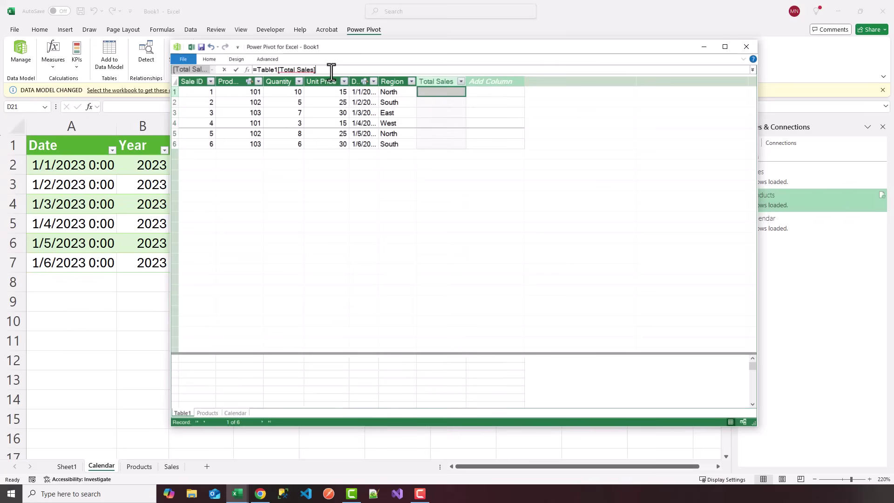
Clear the Table1[Total Sales] reference from the Total Sales column's formula
key(BackSpace)
key(BackSpace)
key(BackSpace)
key(BackSpace)
key(BackSpace)
key(BackSpace)
key(BackSpace)
key(BackSpace)
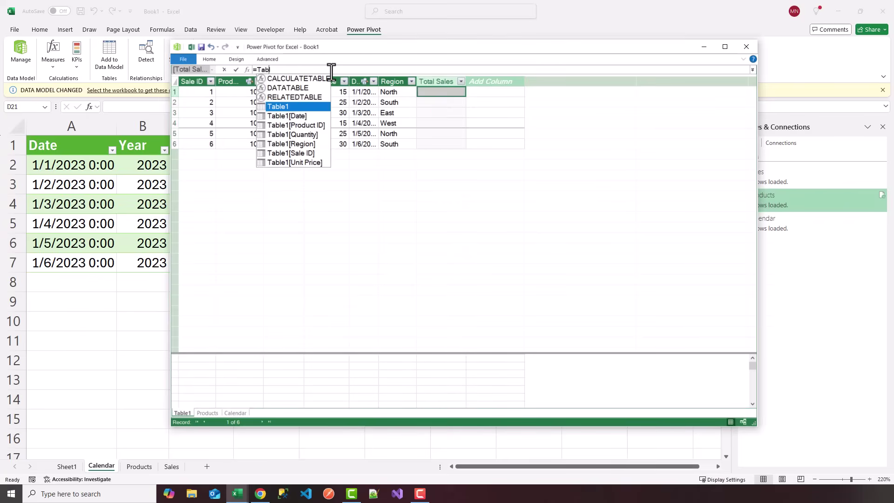
text(Sal)
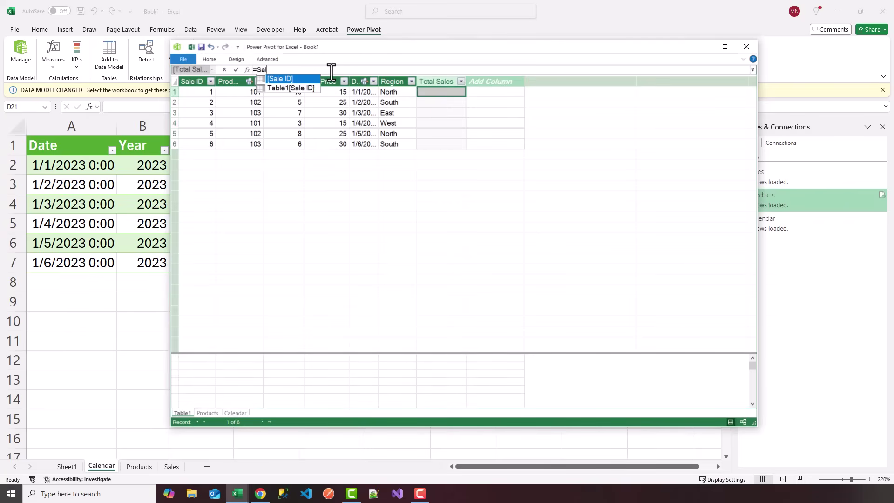
text(es[)
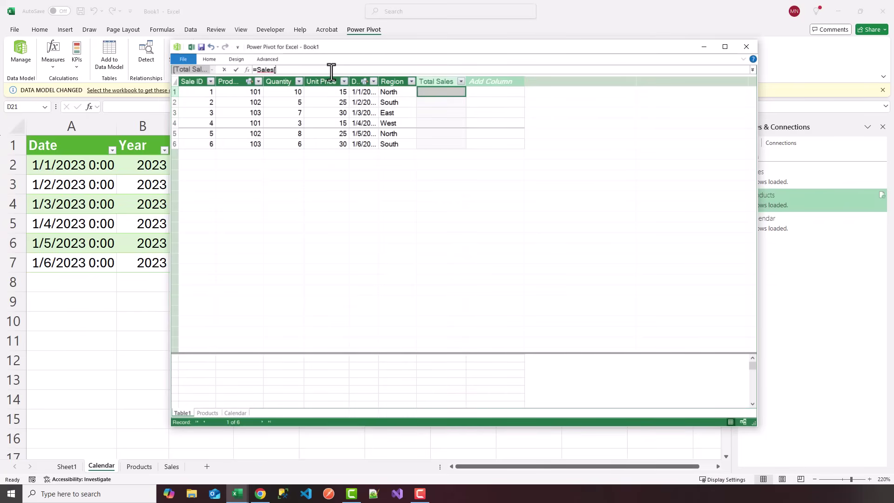
key(BackSpace)
key(BackSpace)
key(BackSpace)
key(BackSpace)
key(BackSpace)
key(BackSpace)
key(BackSpace)
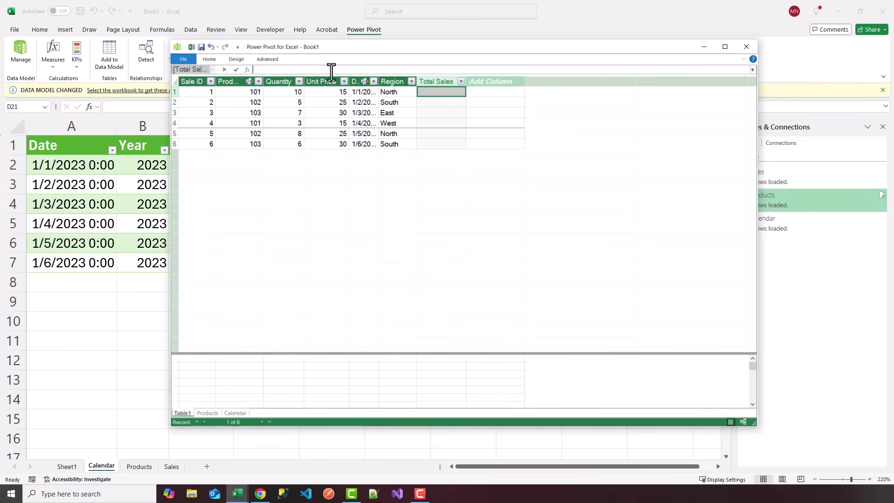
text(=Sales[)
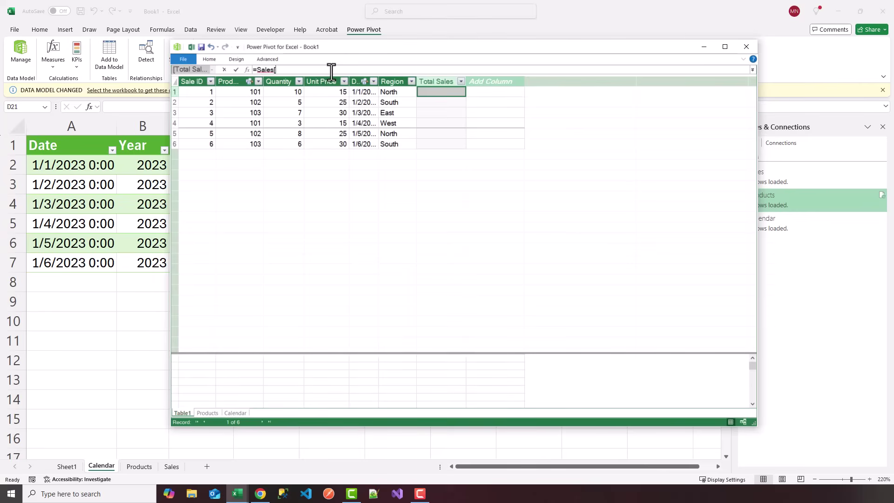
text(Quantity] * Sales)
key(BackSpace)
key(BackSpace)
key(BackSpace)
key(BackSpace)
key(BackSpace)
key(BackSpace)
key(BackSpace)
key(BackSpace)
key(BackSpace)
key(BackSpace)
key(BackSpace)
key(BackSpace)
key(BackSpace)
key(BackSpace)
key(BackSpace)
key(BackSpace)
key(BackSpace)
key(BackSpace)
key(BackSpace)
key(BackSpace)
key(BackSpace)
key(BackSpace)
key(BackSpace)
Set the Total Sales calculated column's formula to =Table1[Quantity] * Table1[Unit Price]
text(Table)
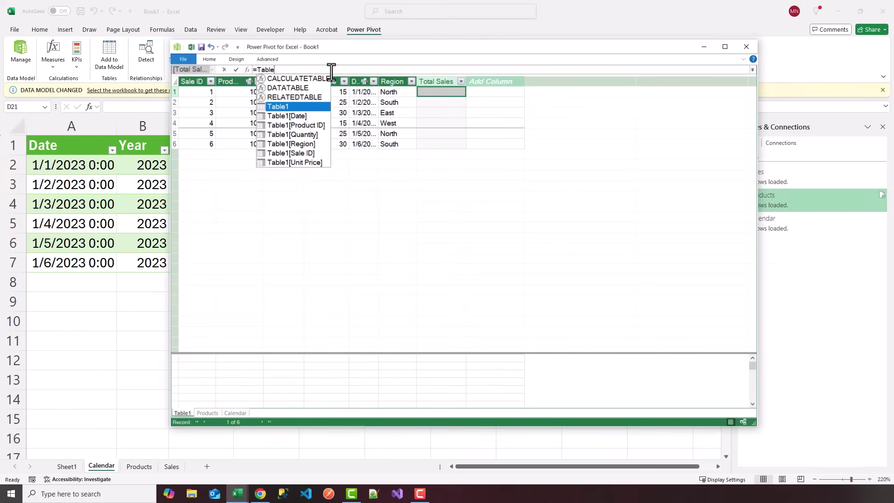
text(1)
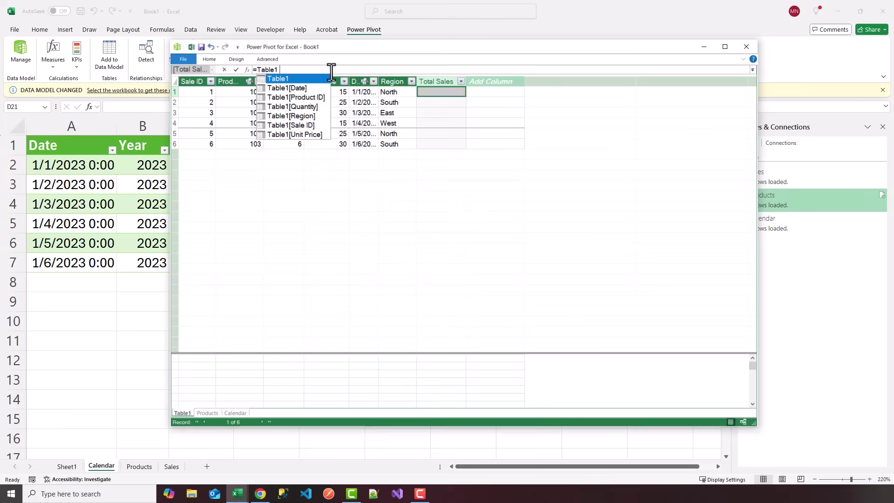
text([Q)
key(Tab)
text(*)
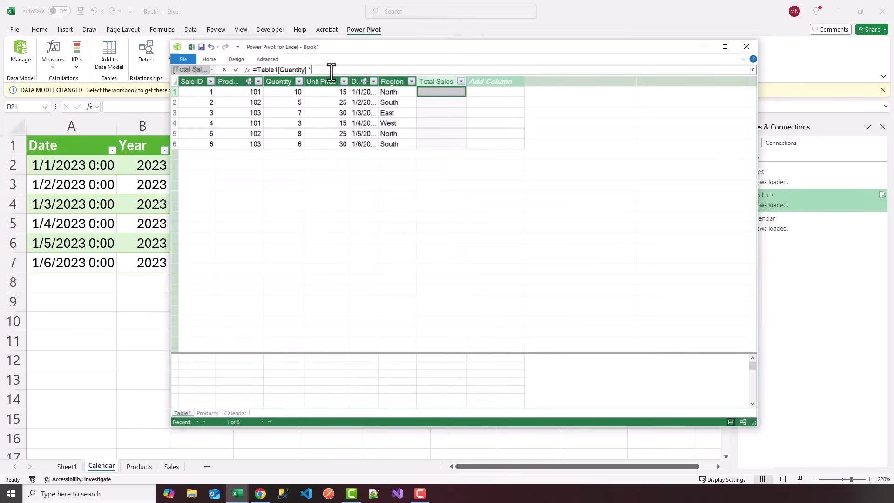
text( Table)
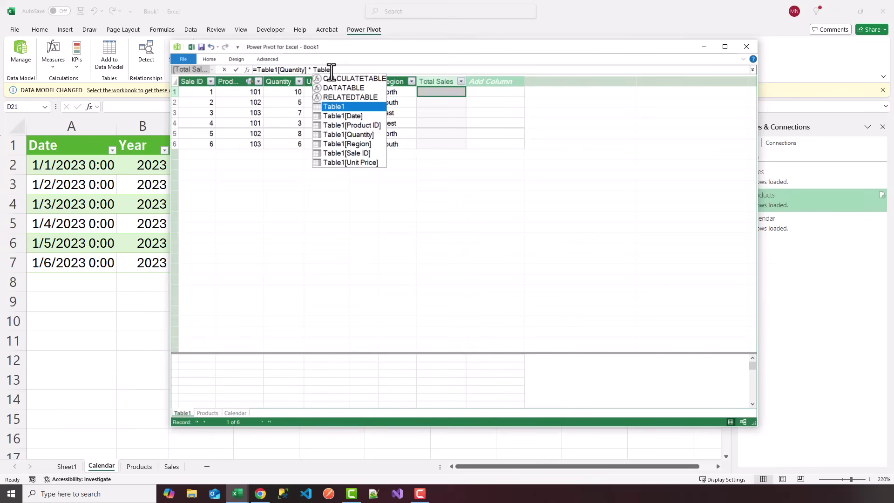
key(Escape)
text(1[)
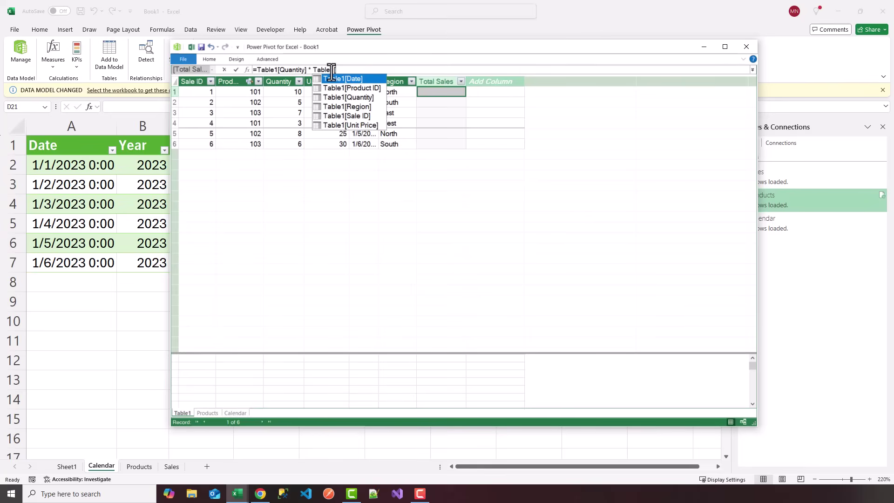
text(Uni)
key(Tab)
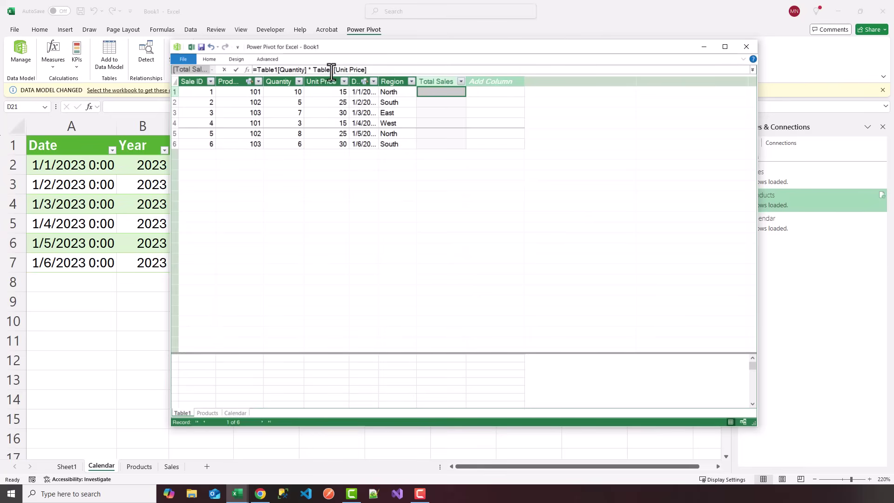
key(Return)
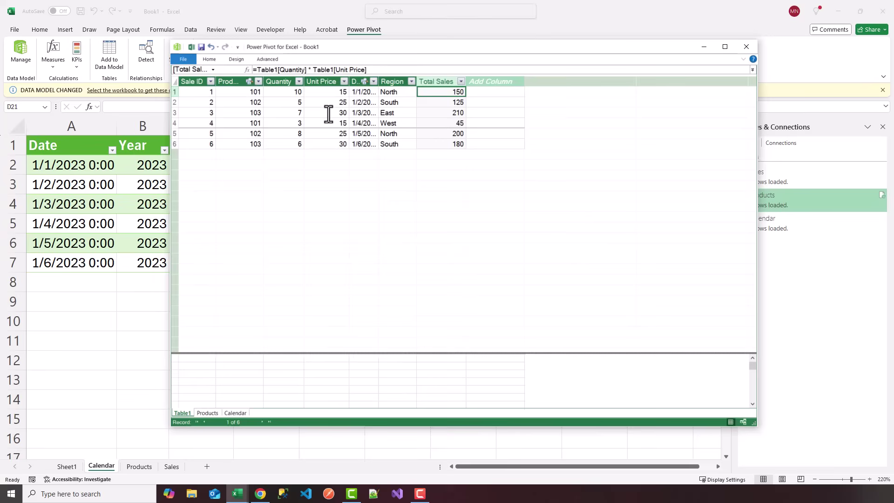
click(447, 114)
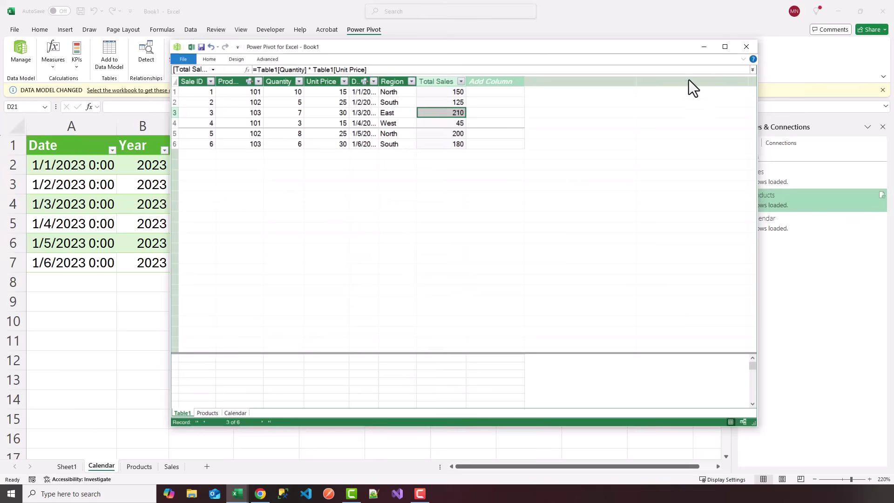
Save the workbook as Book1 in the Documents folder, replacing the existing file
click(202, 48)
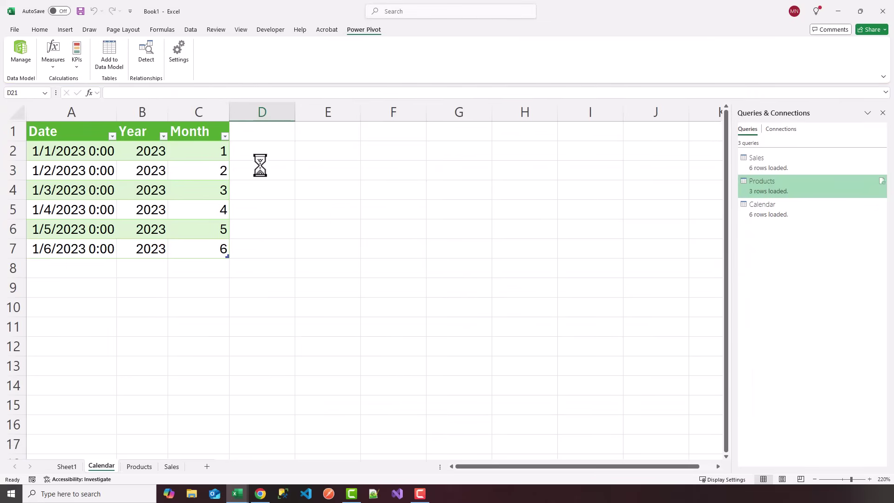
key(F12)
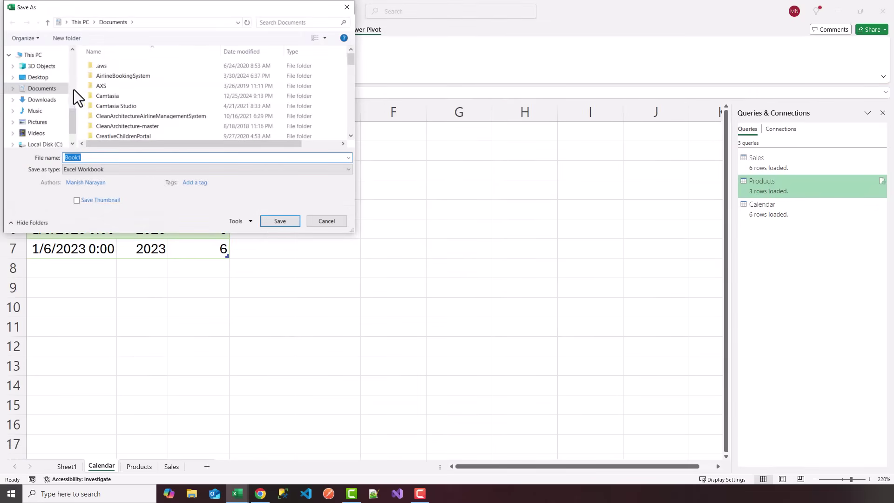
click(279, 220)
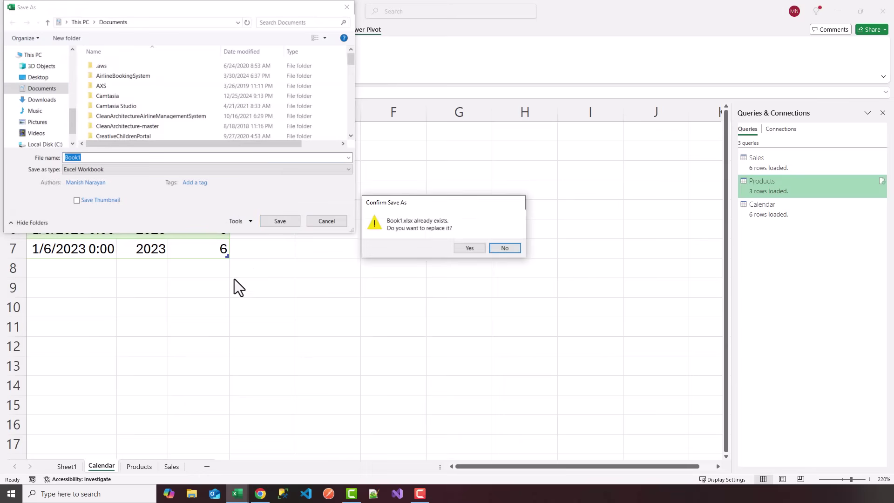
click(465, 246)
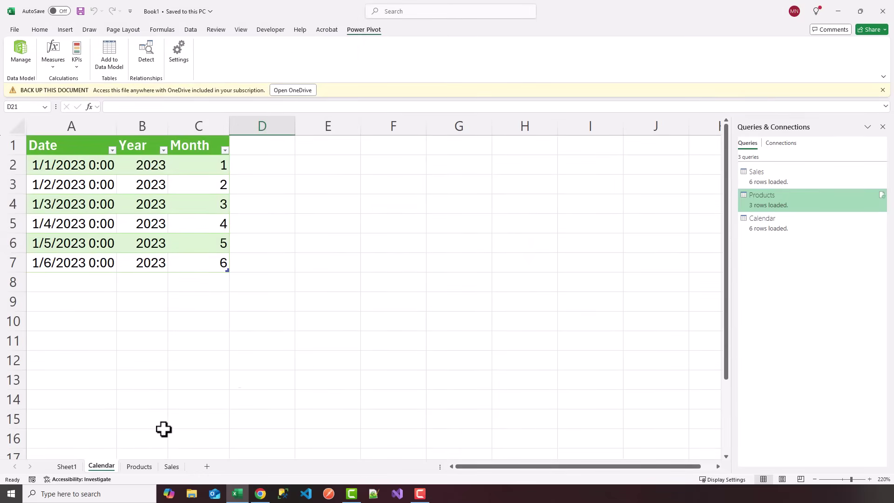
Add a new worksheet after Sheet1 and rename it PivotCharts
click(65, 468)
click(179, 424)
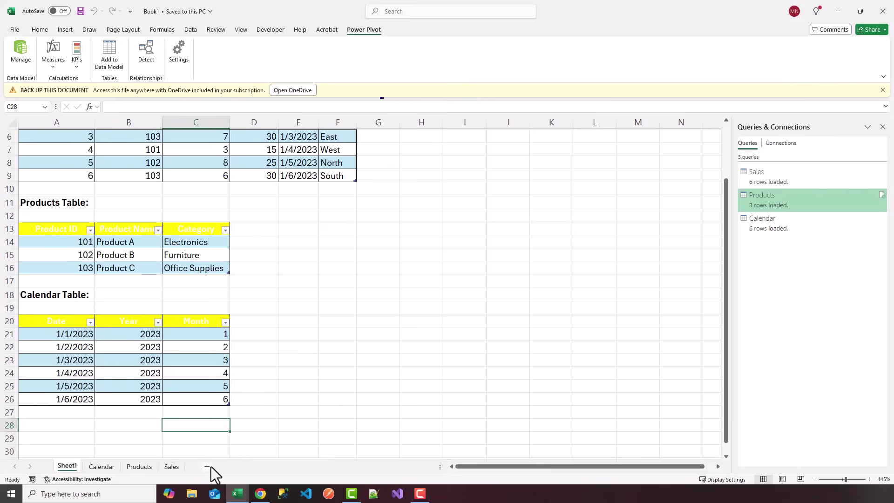
click(210, 466)
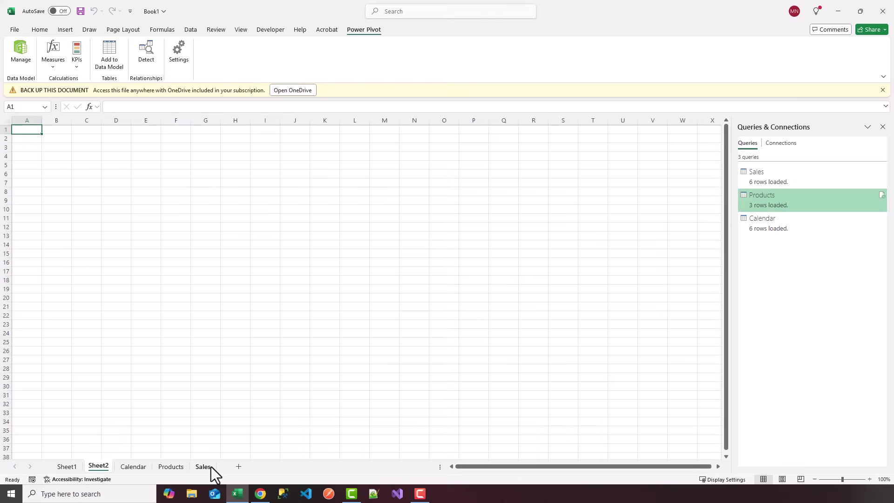
double_click(95, 465)
text(P)
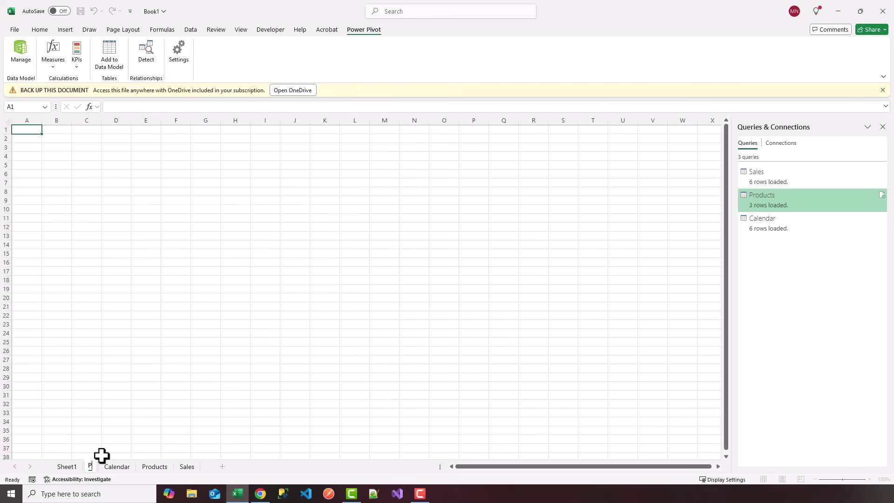
text(ivot)
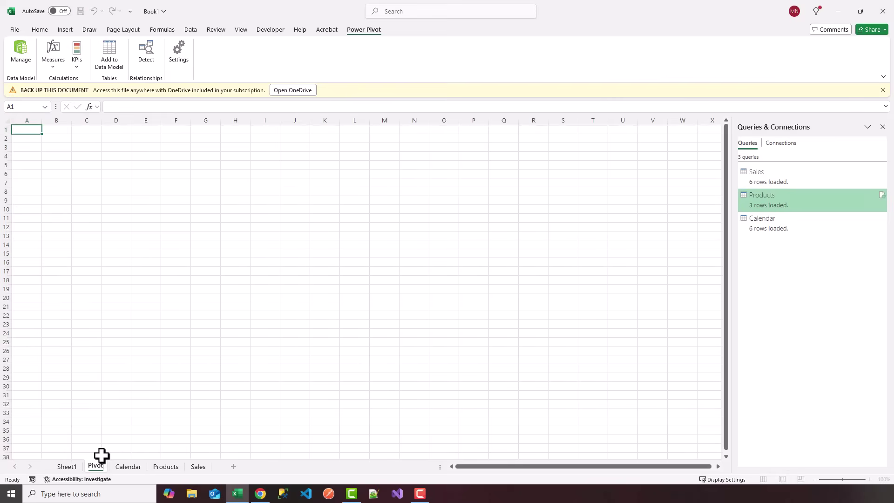
text(Charts)
key(Return)
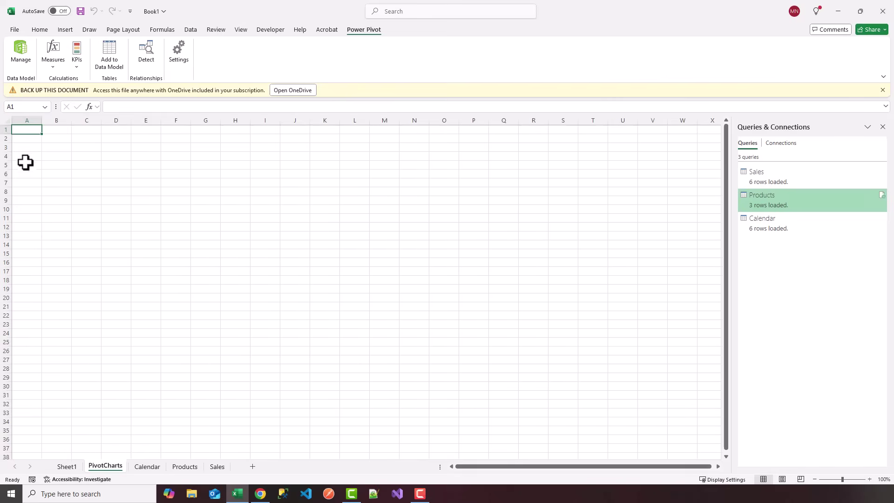
click(65, 30)
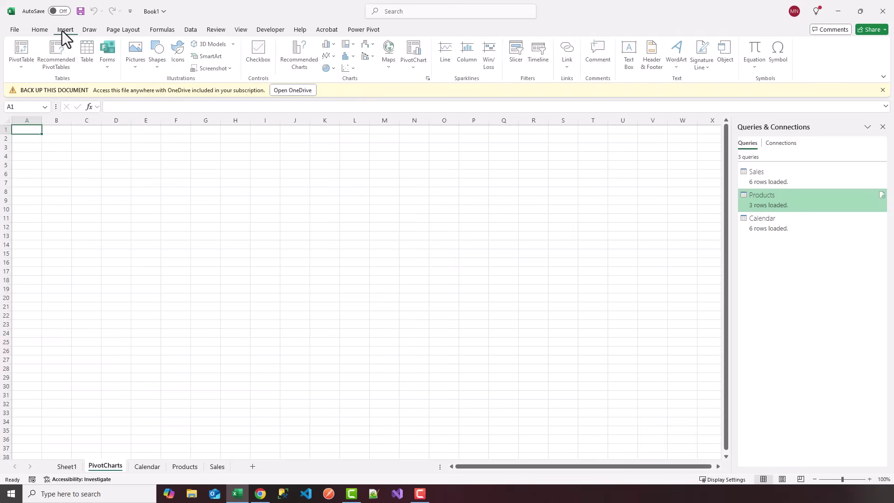
click(20, 51)
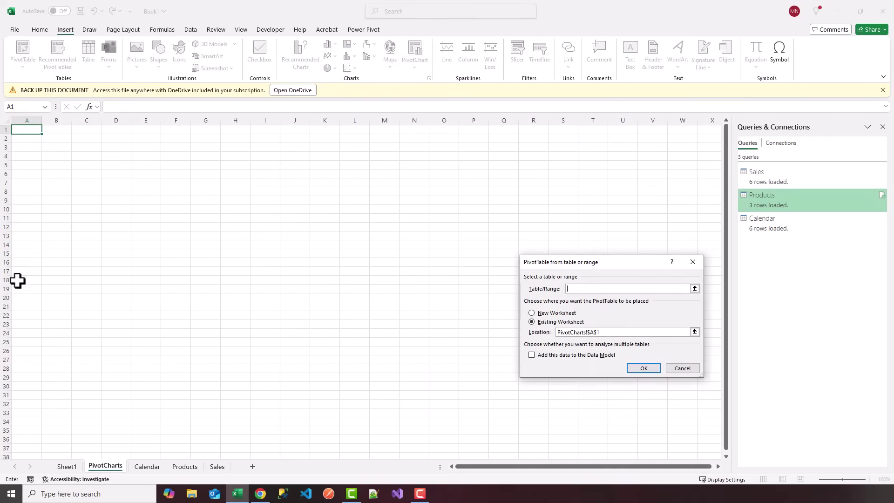
click(682, 370)
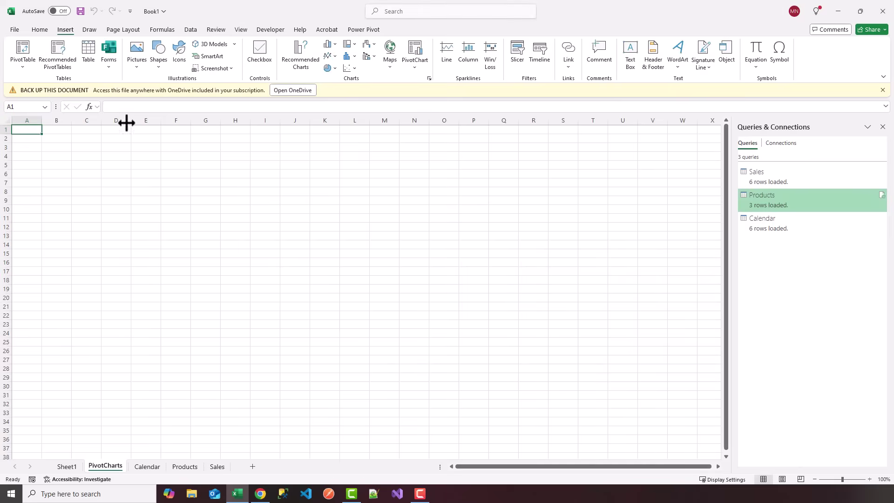
Insert a PivotTable from the Data Model at cell A1 of the existing PivotCharts sheet
click(21, 71)
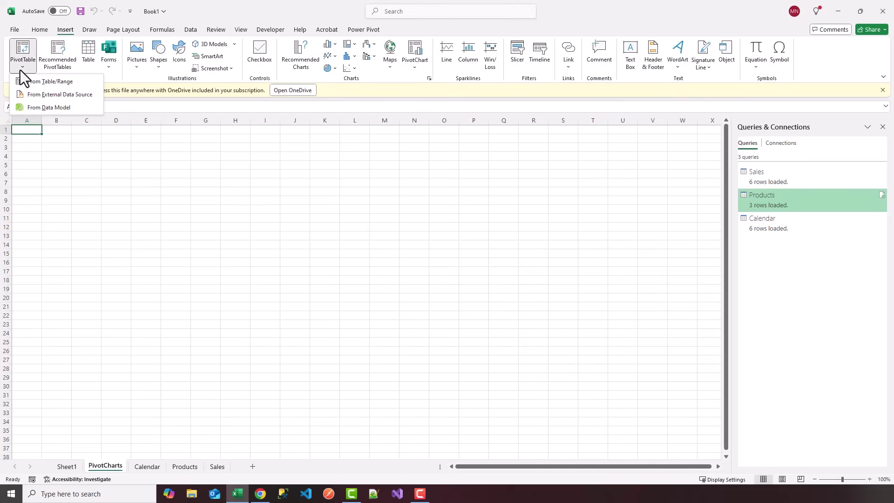
click(31, 108)
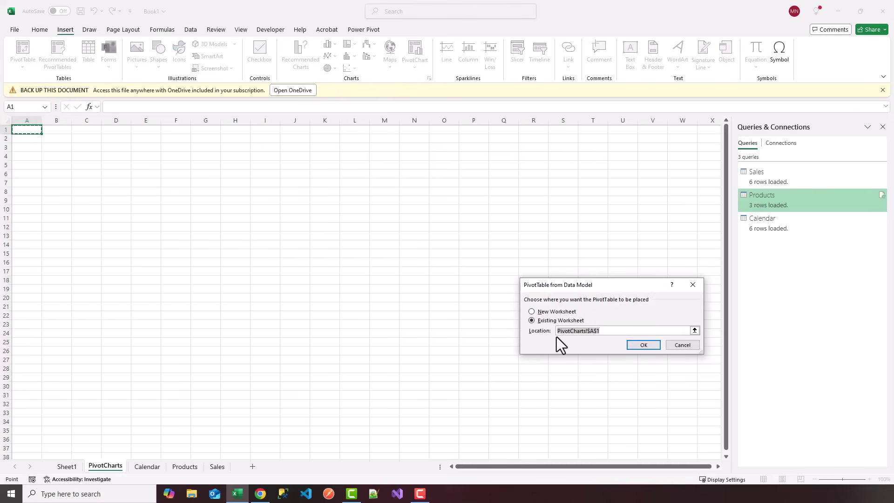
click(639, 345)
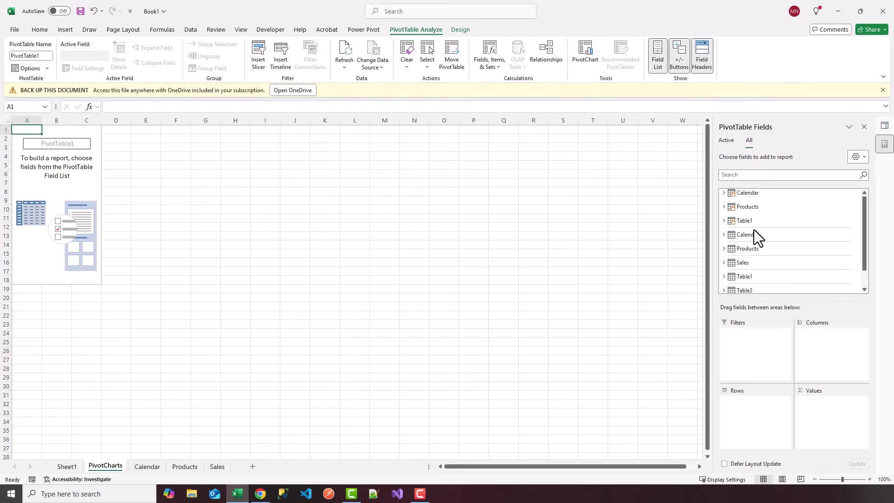
Add the Category field from the Products table to the PivotTable's rows
click(723, 207)
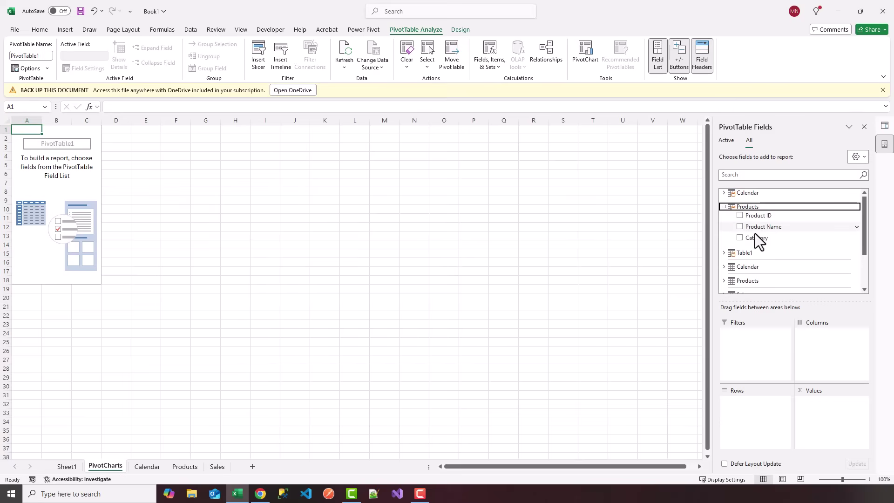
drag(755, 237, 758, 414)
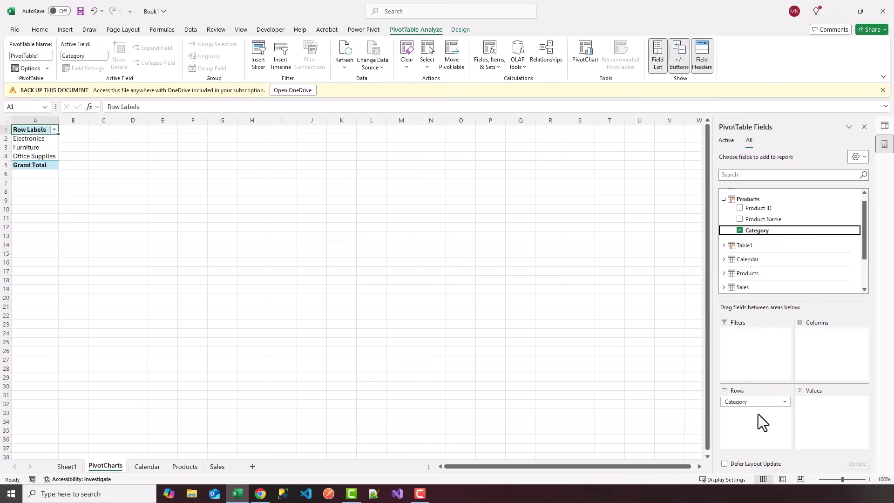
ctrl+scroll(127, 207, up, 1)
ctrl+scroll(127, 206, up, 6)
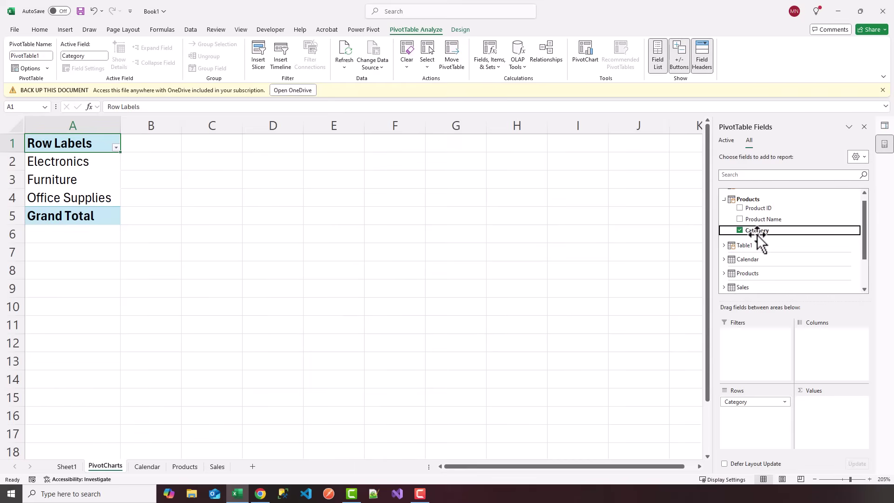
Add Table1's Total Sales field to the PivotTable's values and the Calendar table's Year field to its columns
scroll(732, 245, up, 1)
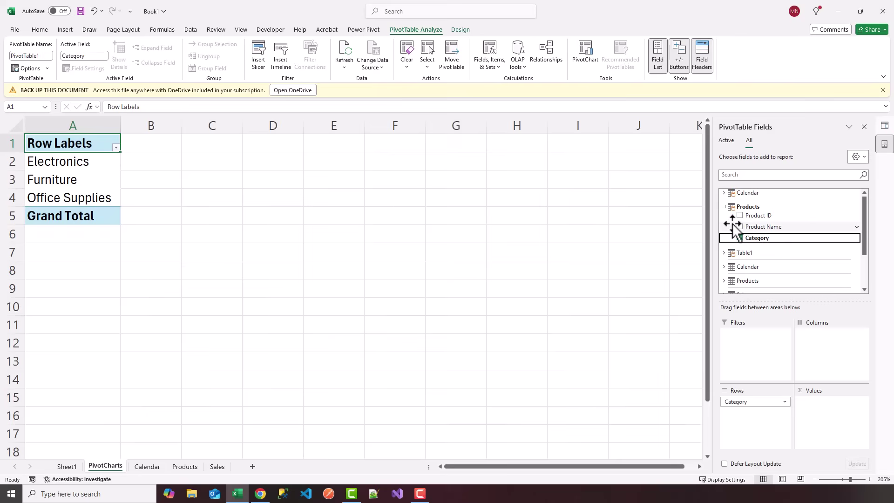
click(729, 253)
scroll(731, 242, down, 1)
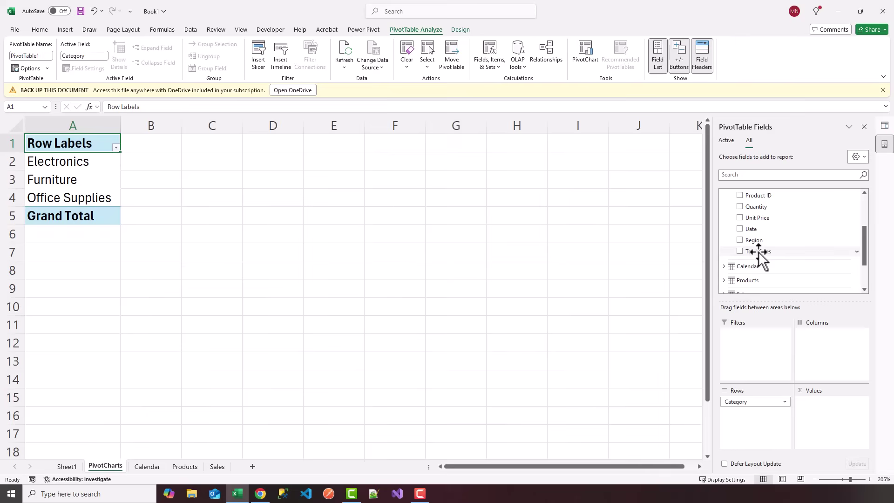
drag(759, 252, 846, 421)
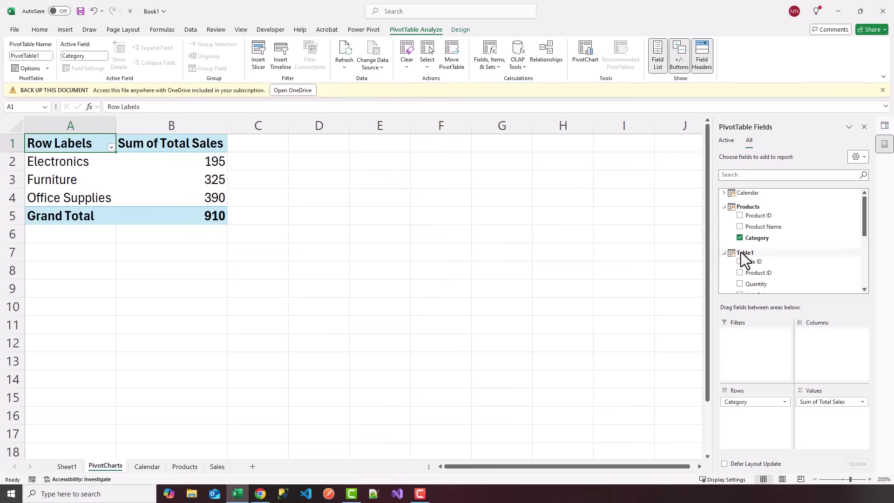
click(724, 193)
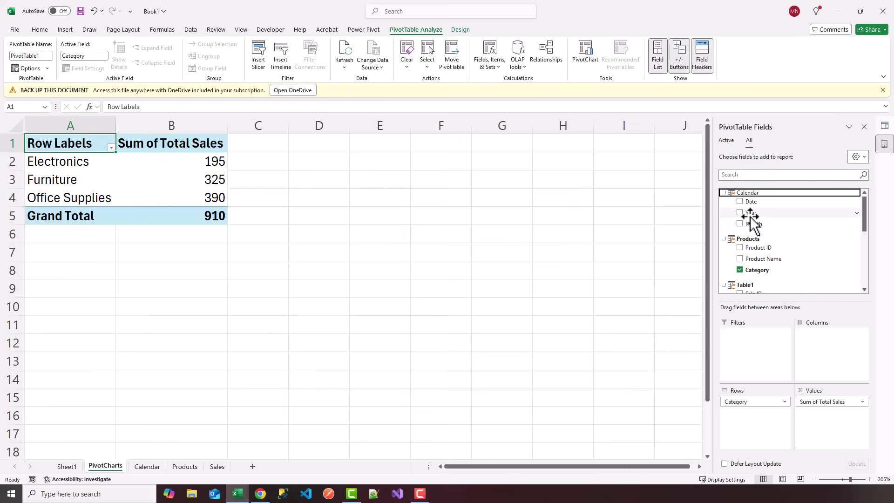
drag(751, 214, 835, 365)
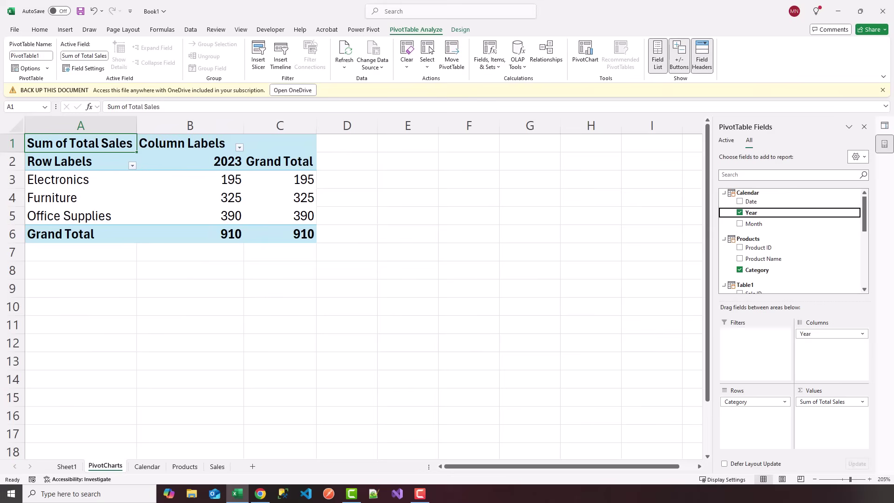
Insert a Clustered Column PivotChart based on the PivotTable
click(196, 195)
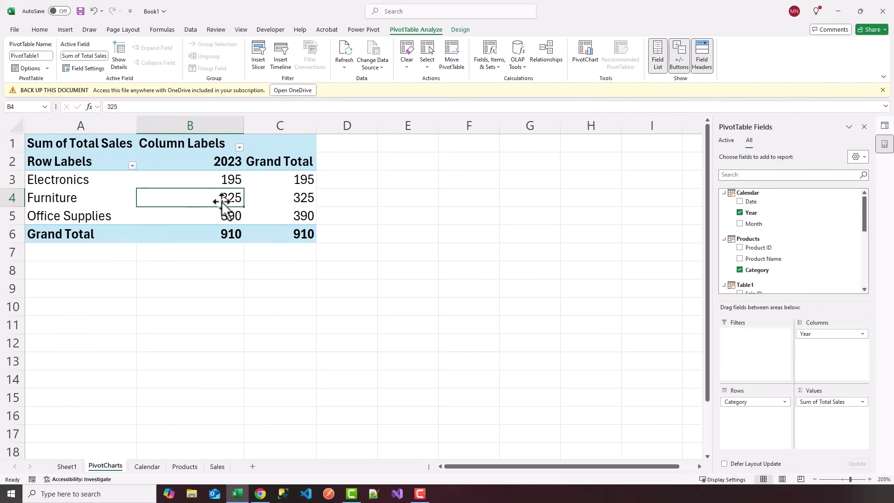
click(72, 31)
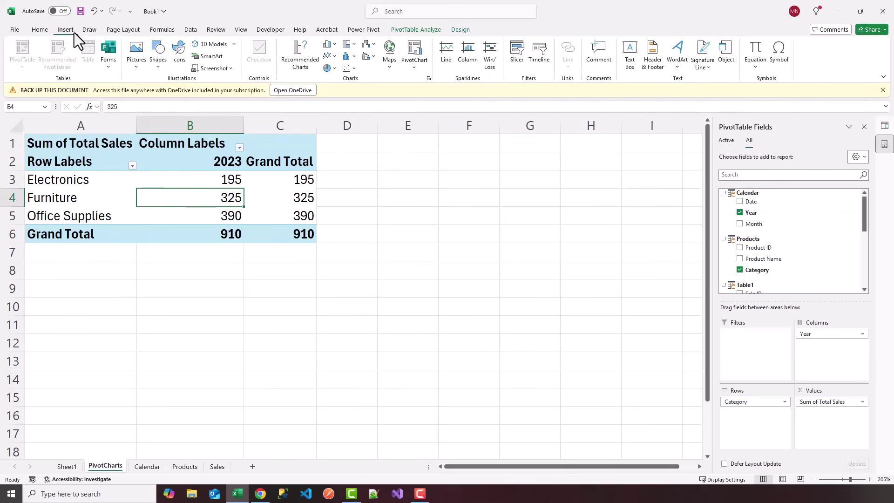
click(415, 58)
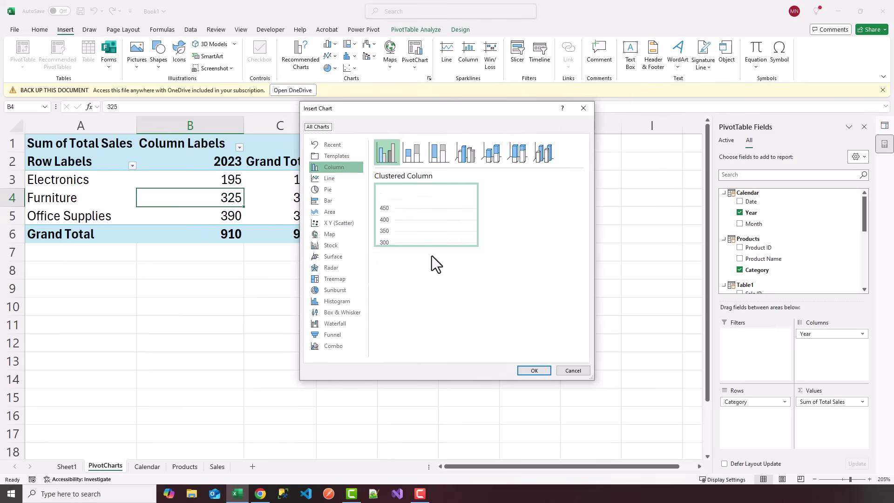
click(531, 371)
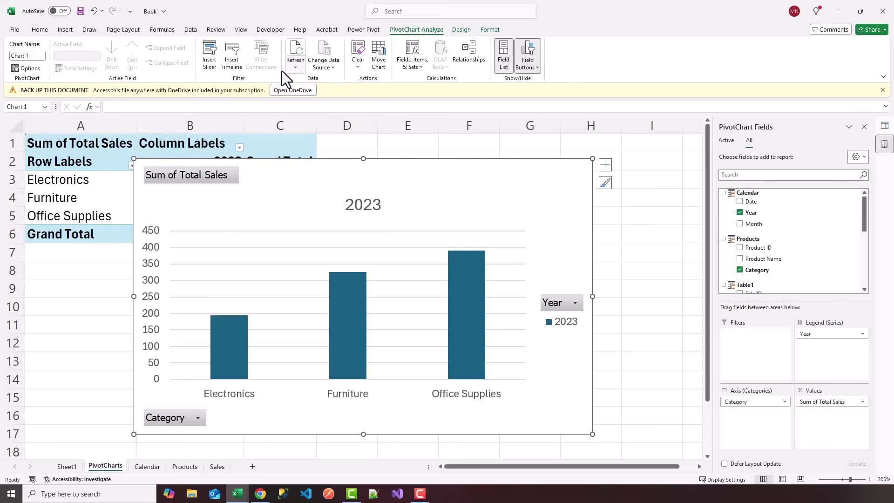
Insert a slicer on the Calendar table's Year field for the PivotChart
click(209, 53)
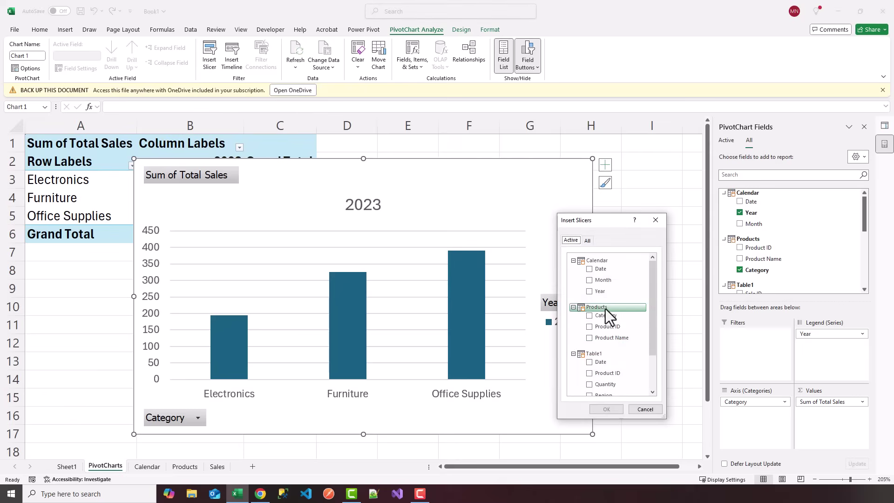
click(590, 293)
click(607, 409)
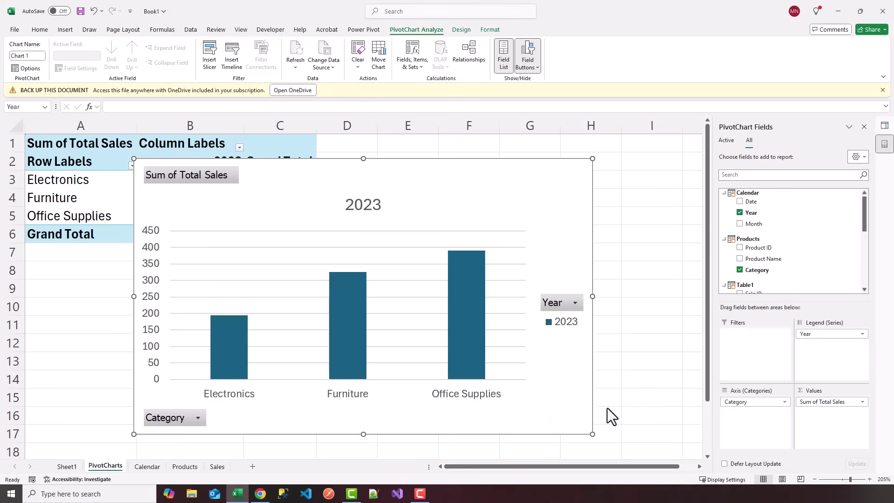
Shrink the Year slicer to about 1.65" high by 1.01" wide beside the chart and select 2023 in it
drag(314, 186, 88, 195)
drag(225, 182, 135, 289)
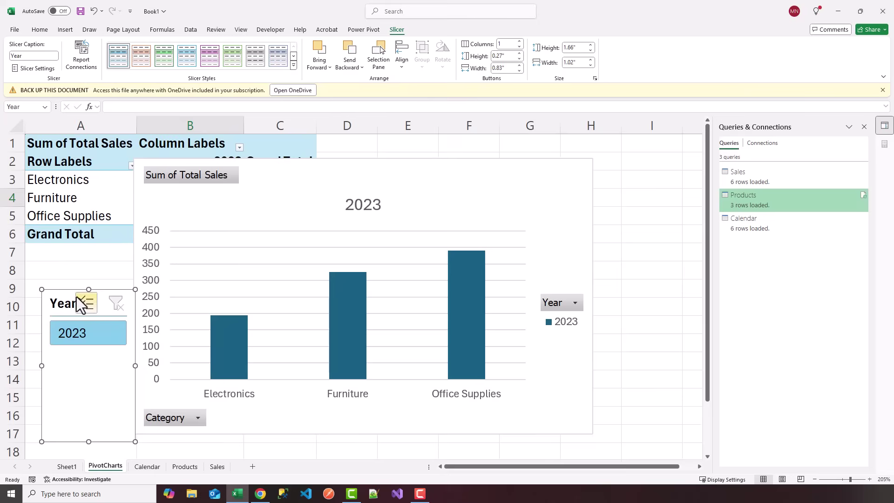
drag(71, 292, 71, 234)
click(74, 279)
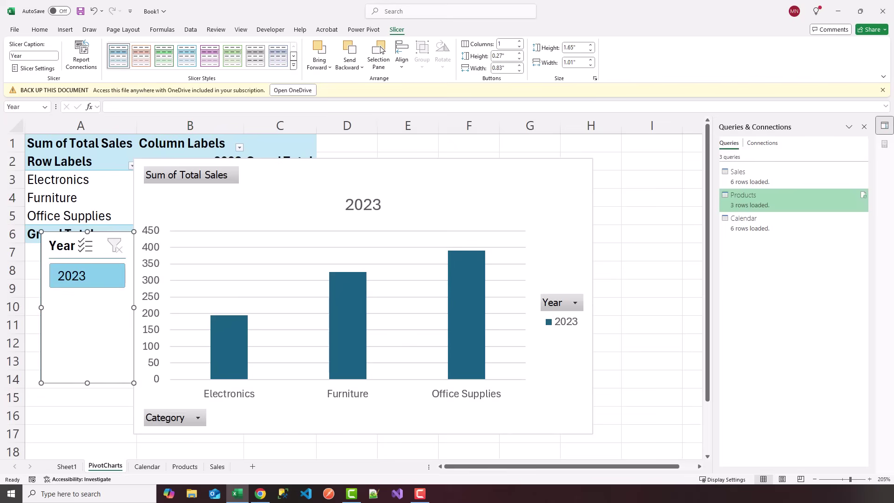
Insert a slicer on Table1's Region field for the PivotChart
click(332, 175)
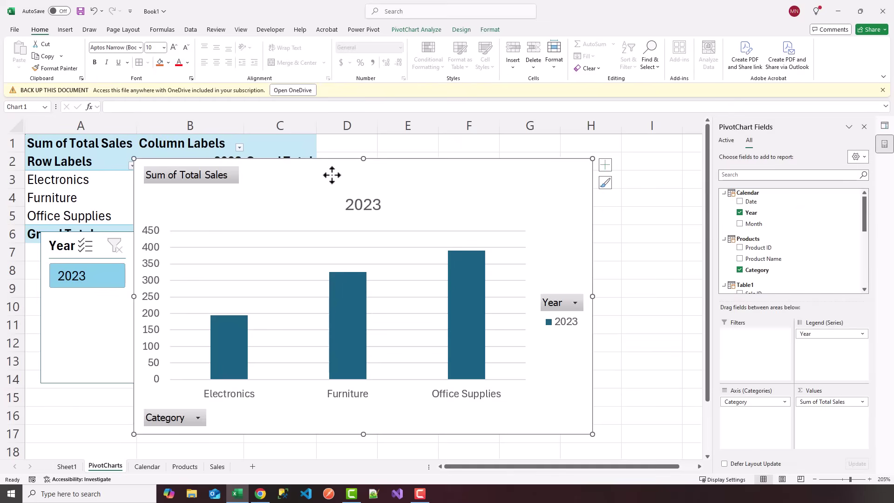
click(406, 32)
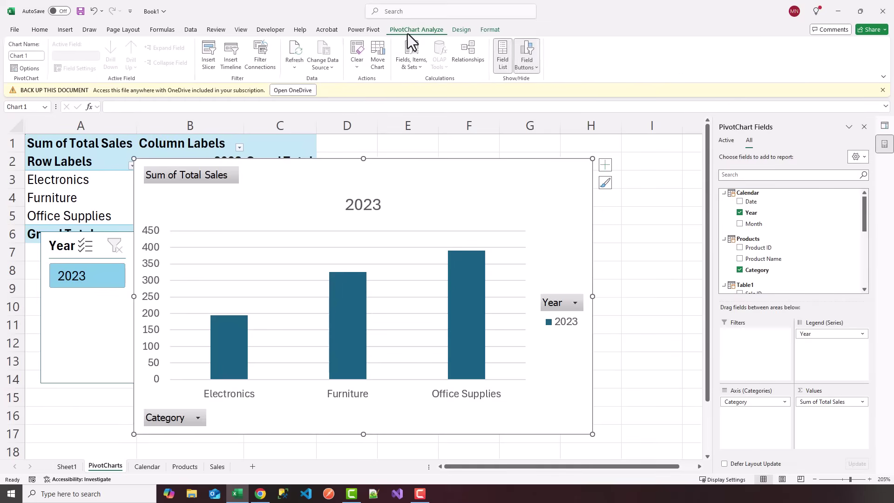
click(208, 53)
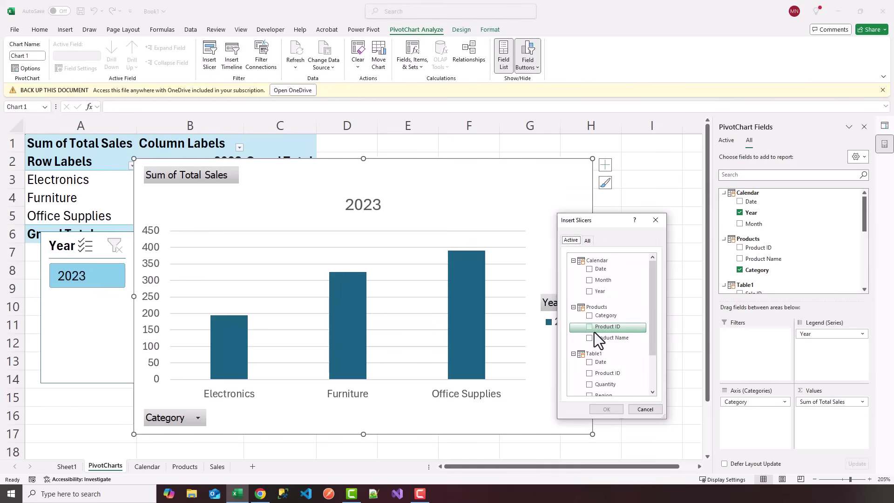
scroll(605, 344, down, 1)
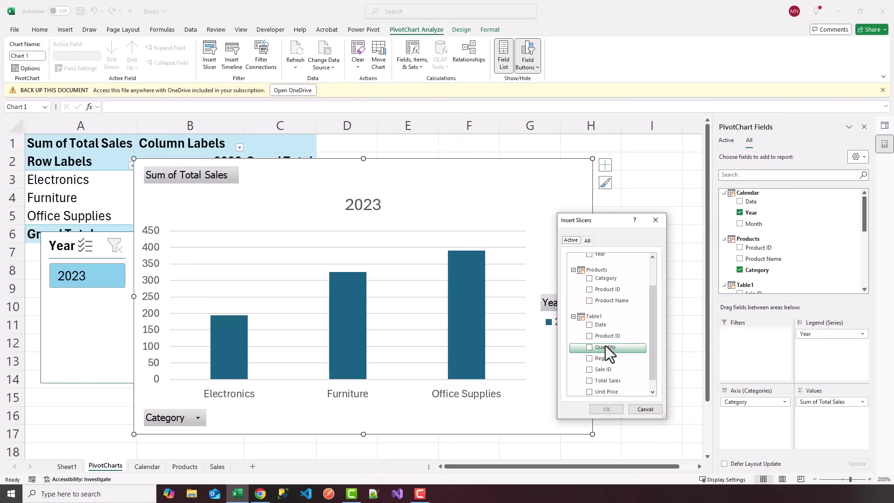
scroll(605, 341, down, 1)
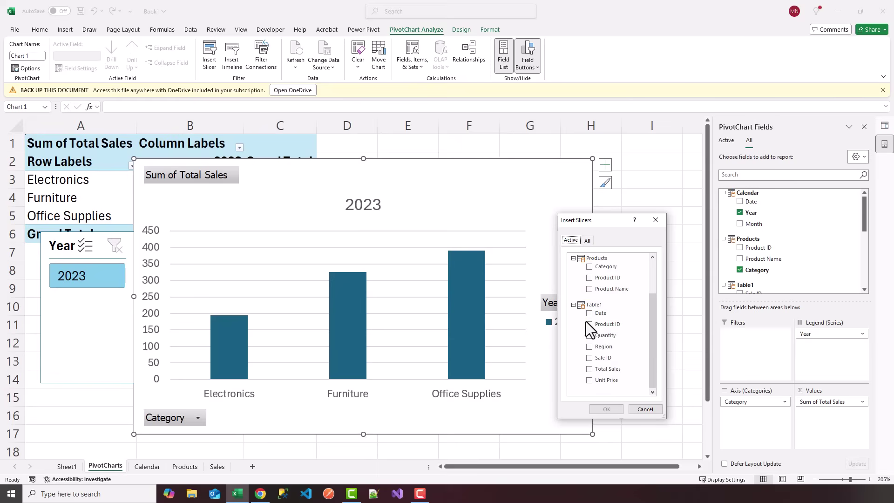
click(589, 347)
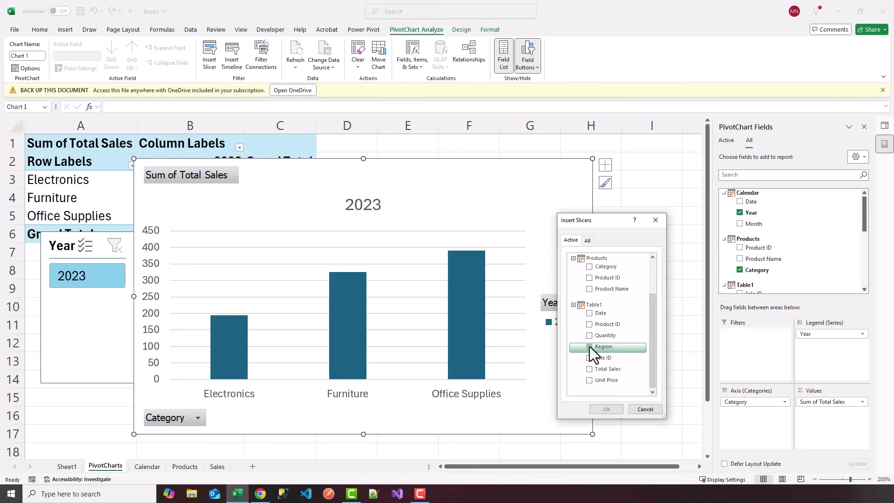
click(609, 409)
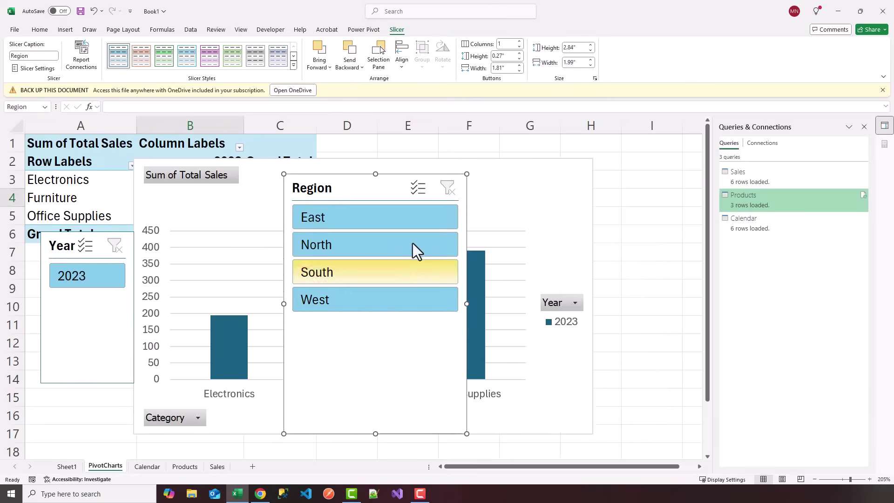
Shrink the Region slicer to about 1.82" high by 1.44" wide and place it over the chart's right edge, beside the Year legend
drag(393, 188, 589, 177)
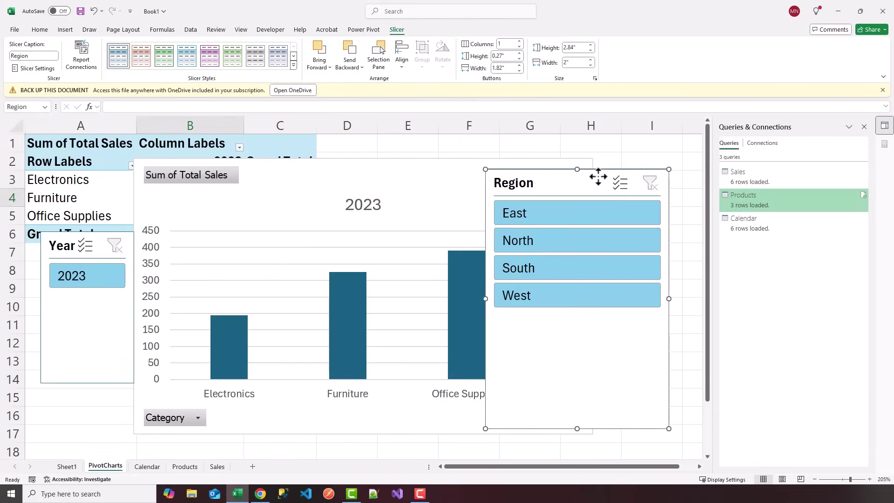
drag(669, 169, 619, 262)
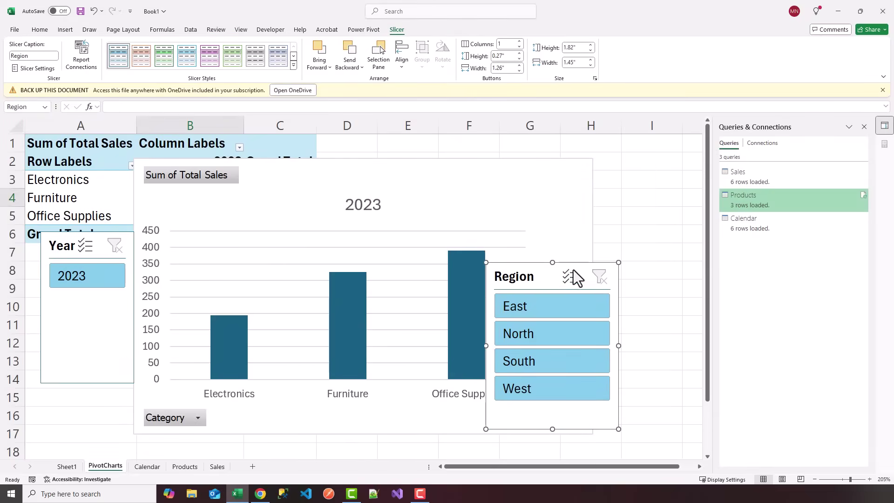
drag(534, 271, 627, 205)
Filter the chart by the North, East and South regions one at a time, and extend the selection back to all four regions
click(617, 268)
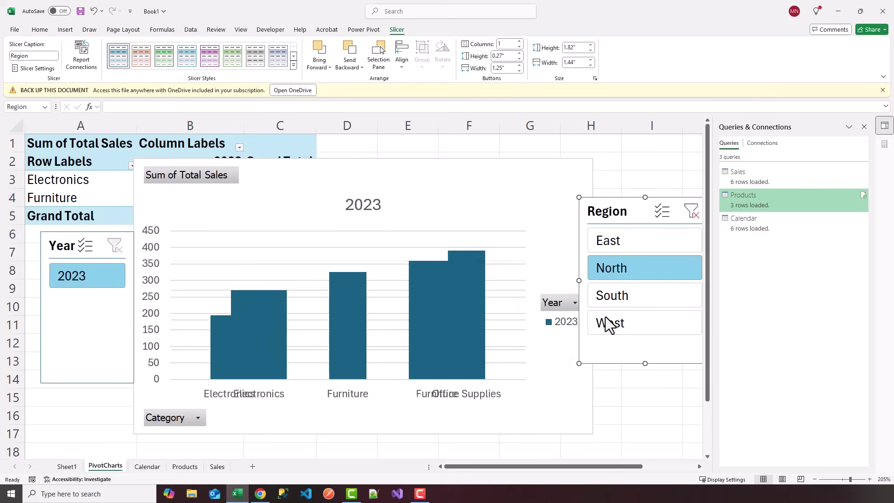
click(614, 240)
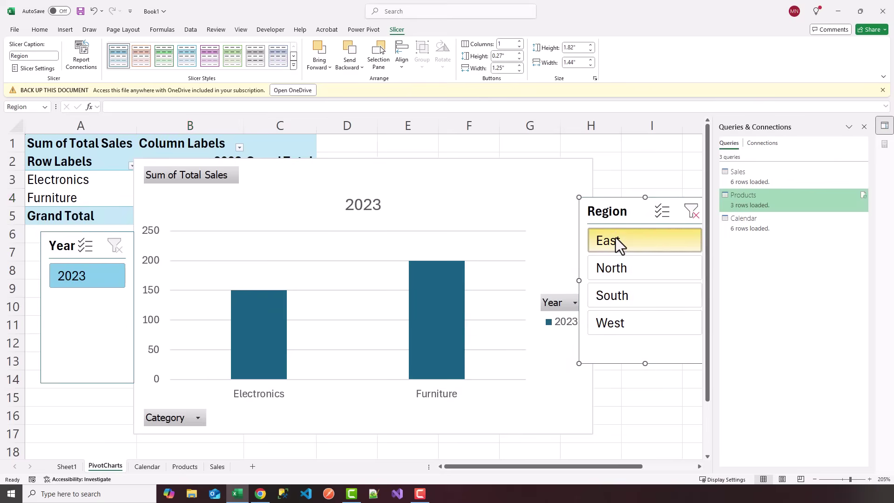
click(617, 297)
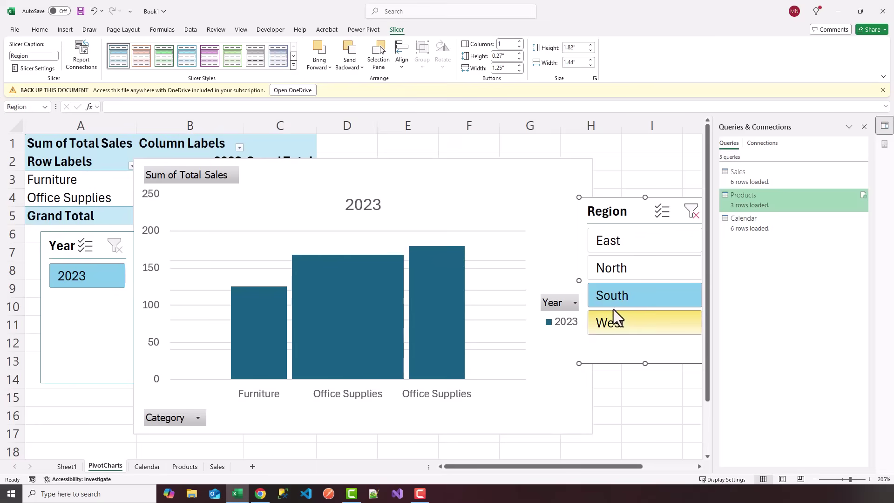
ctrl+click(610, 244)
ctrl+click(610, 268)
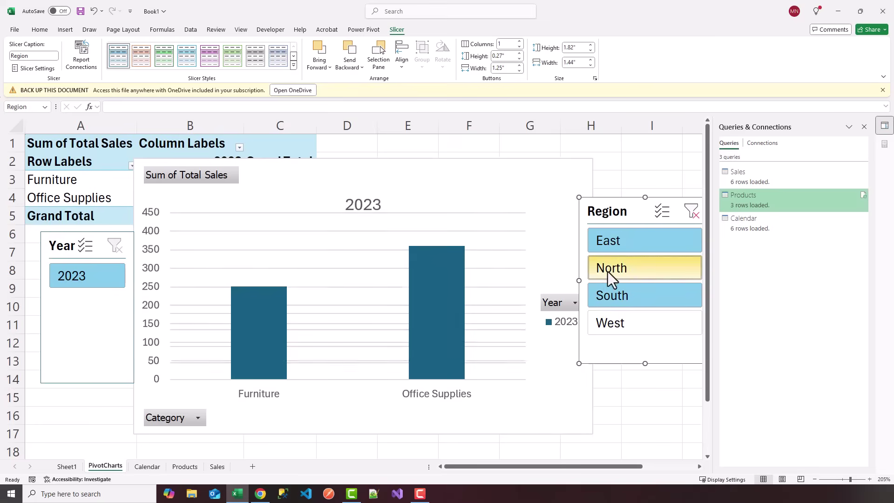
ctrl+click(613, 326)
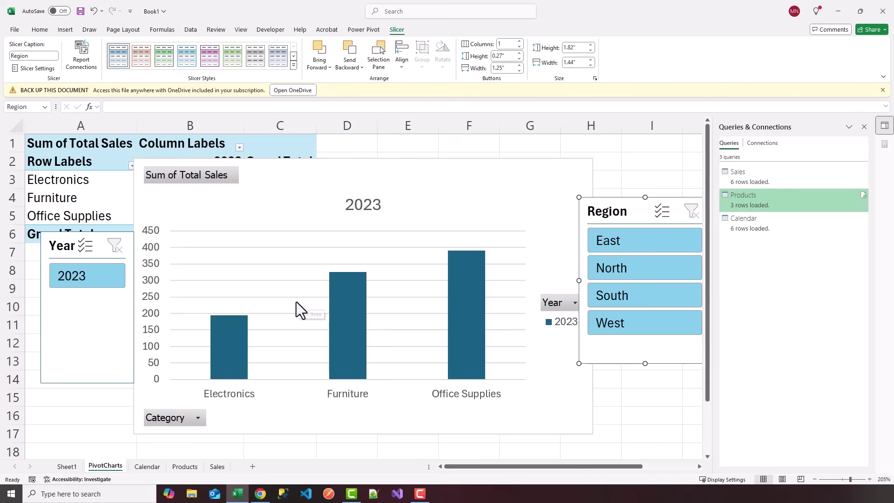
mouse_move(225, 317)
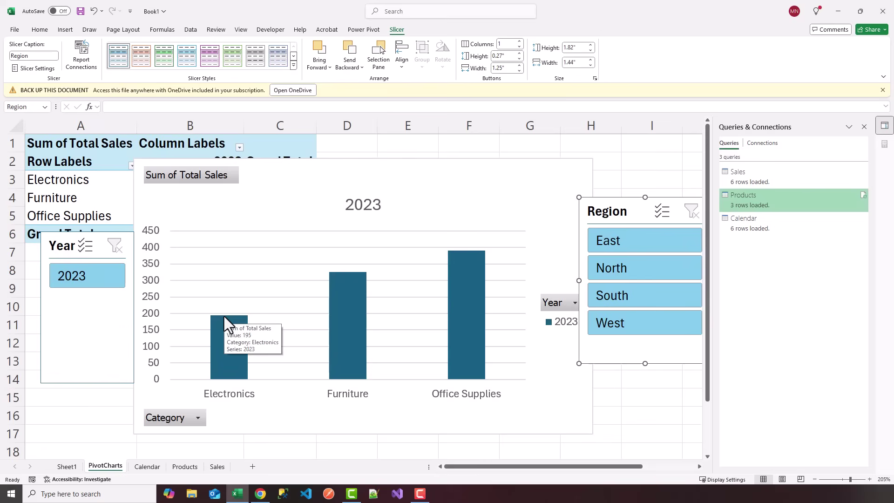